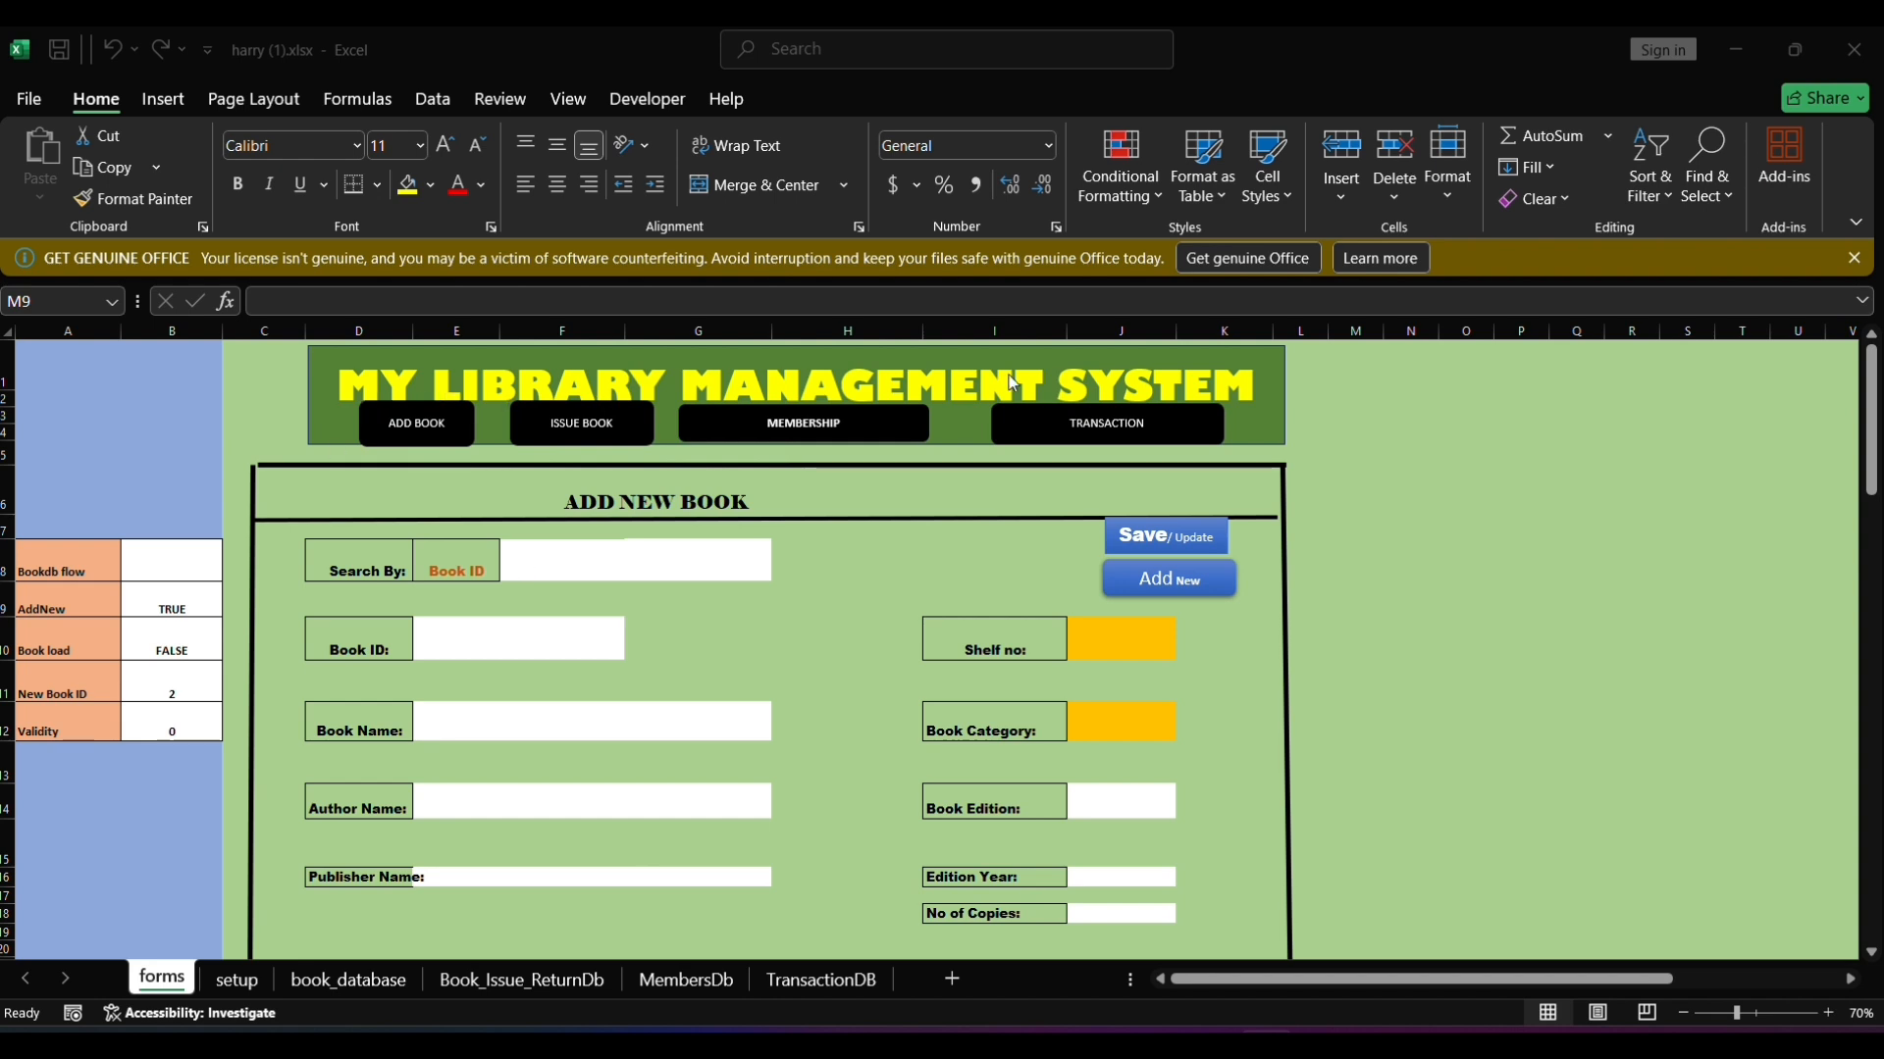
- Examine the add book, book issue and return, library membership and transaction entry sections on the forms sheet
scroll(1030, 382, down, 1)
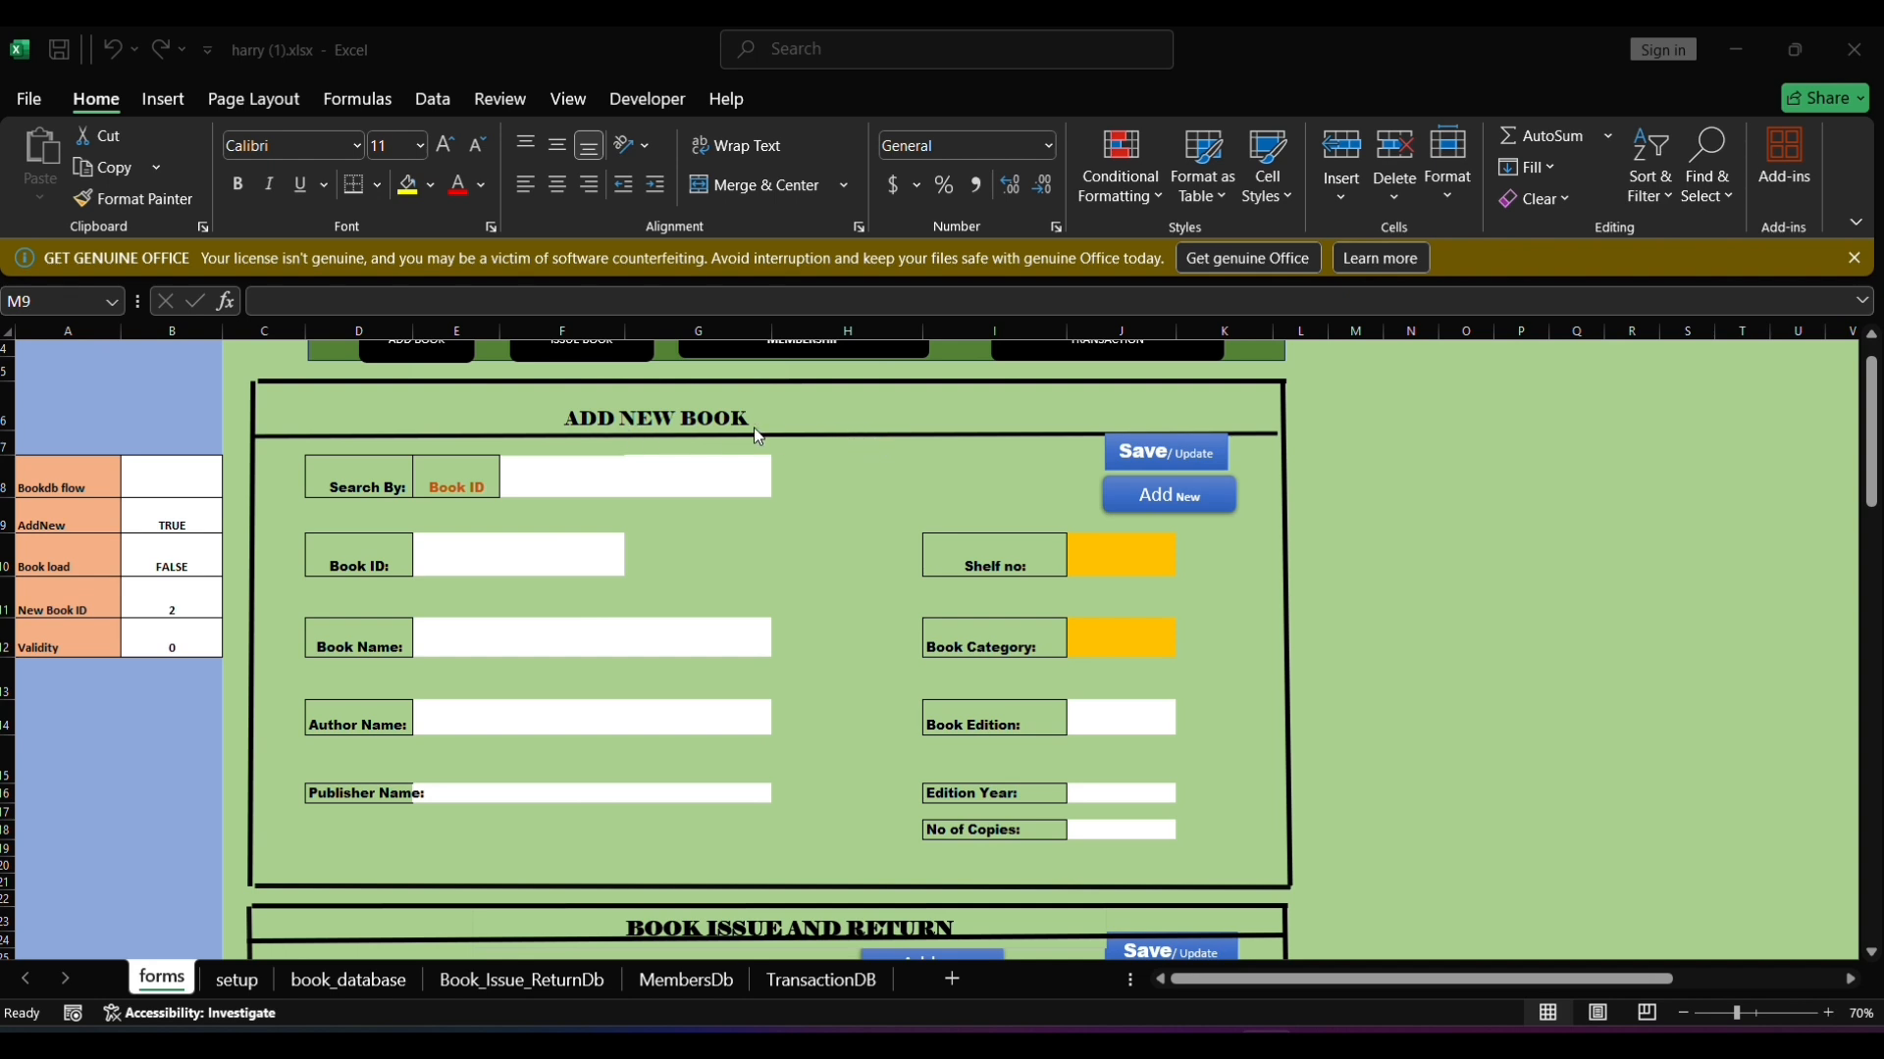
scroll(758, 437, down, 1)
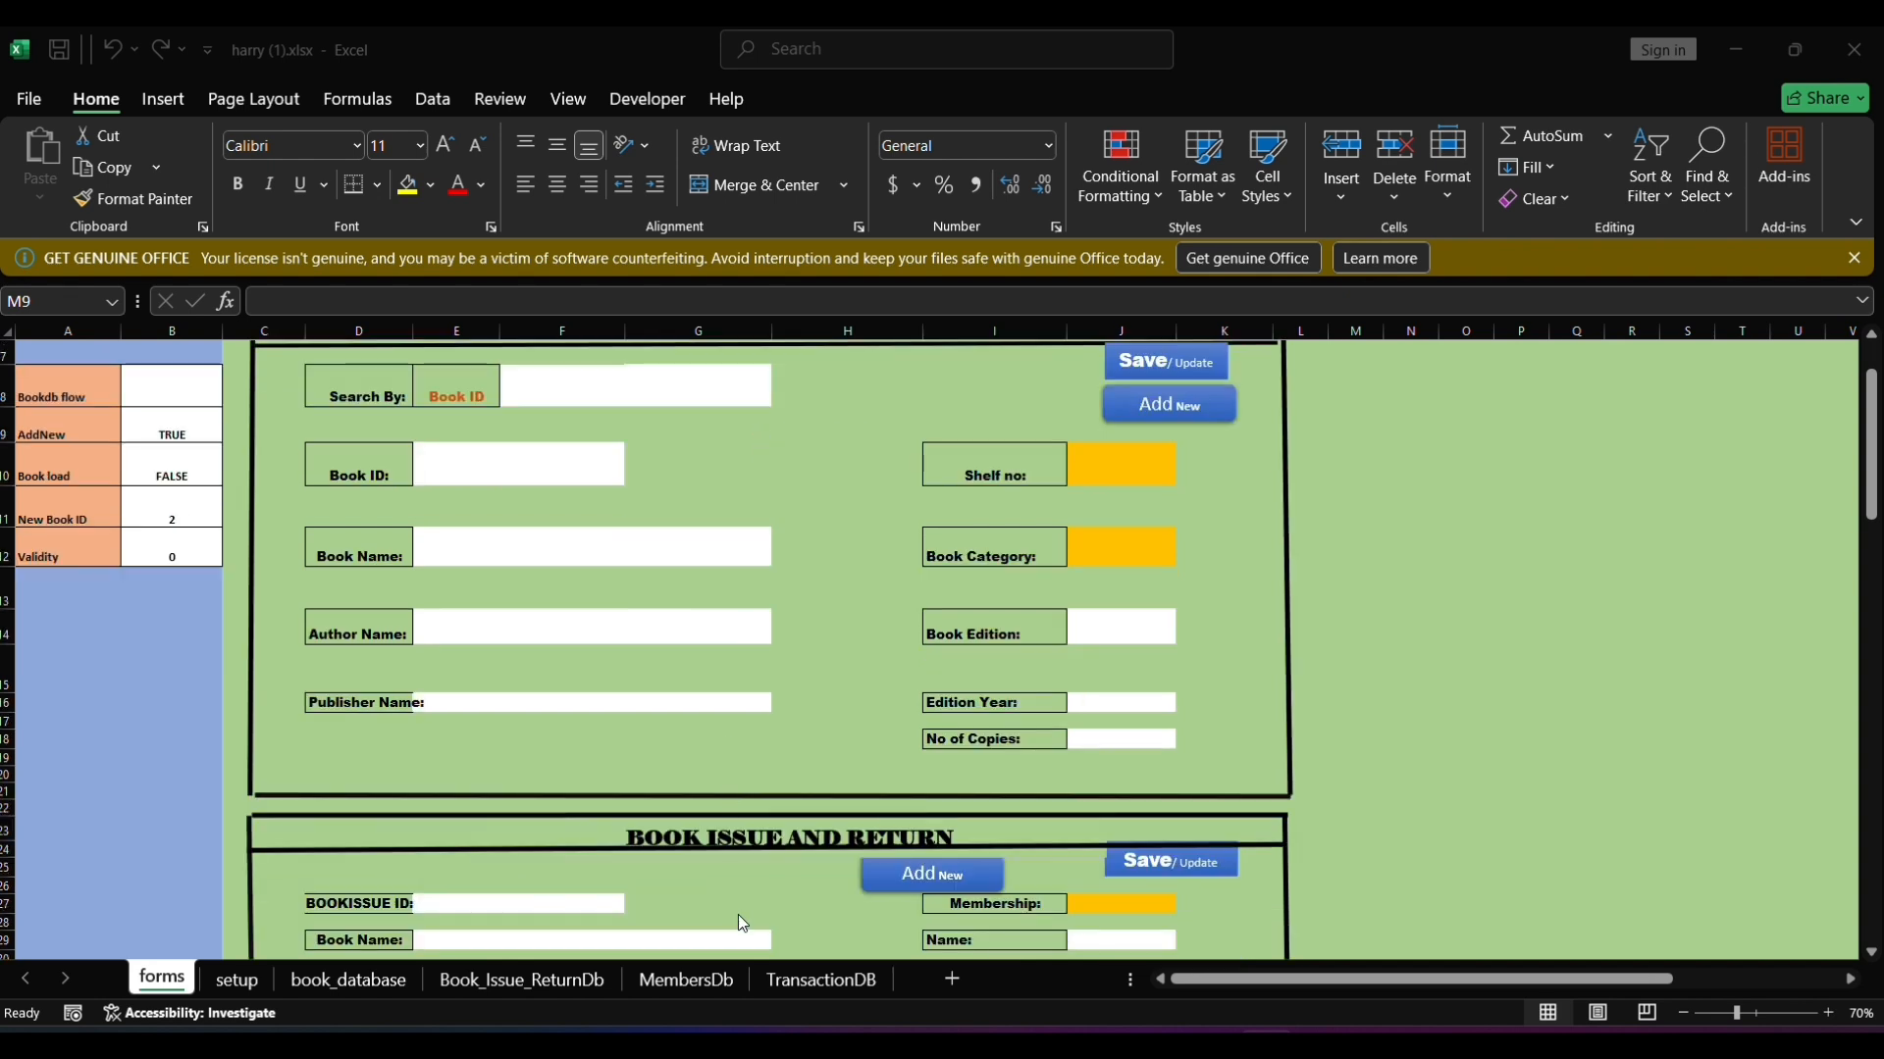
scroll(743, 925, down, 2)
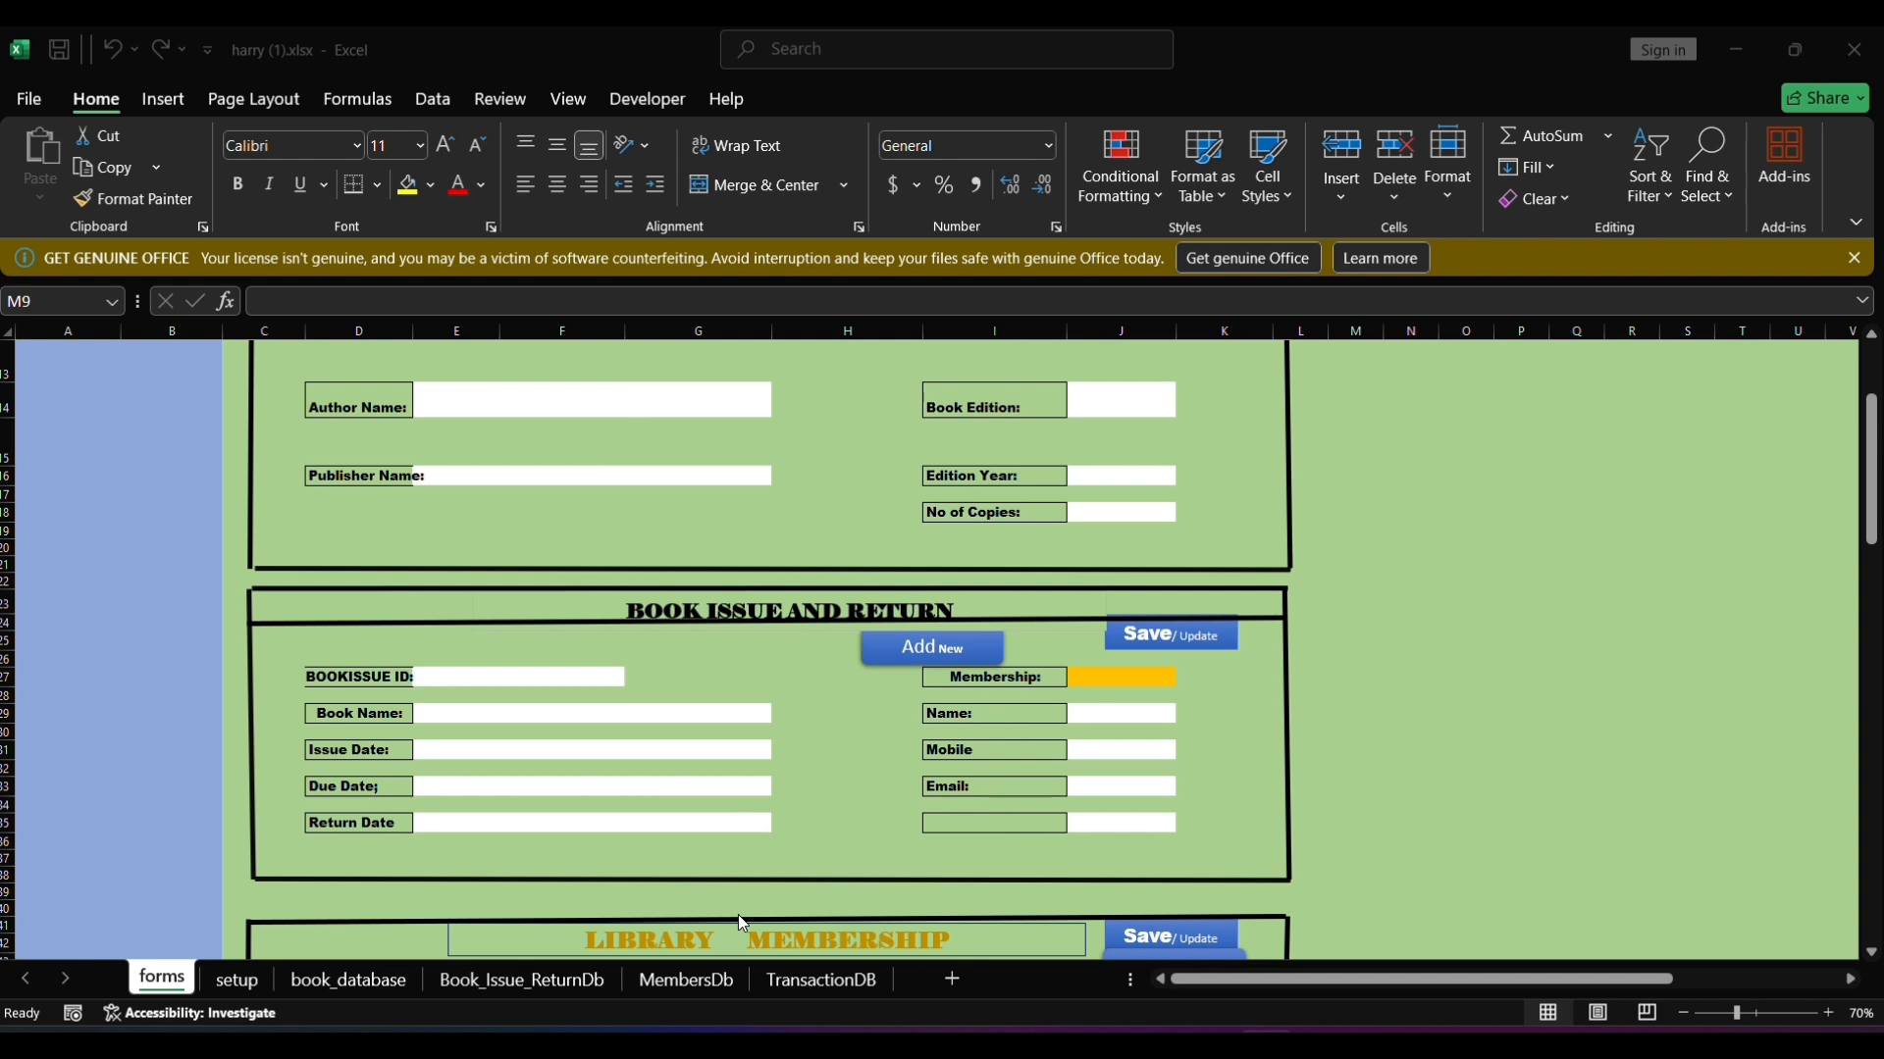
scroll(743, 924, down, 2)
scroll(743, 924, down, 1)
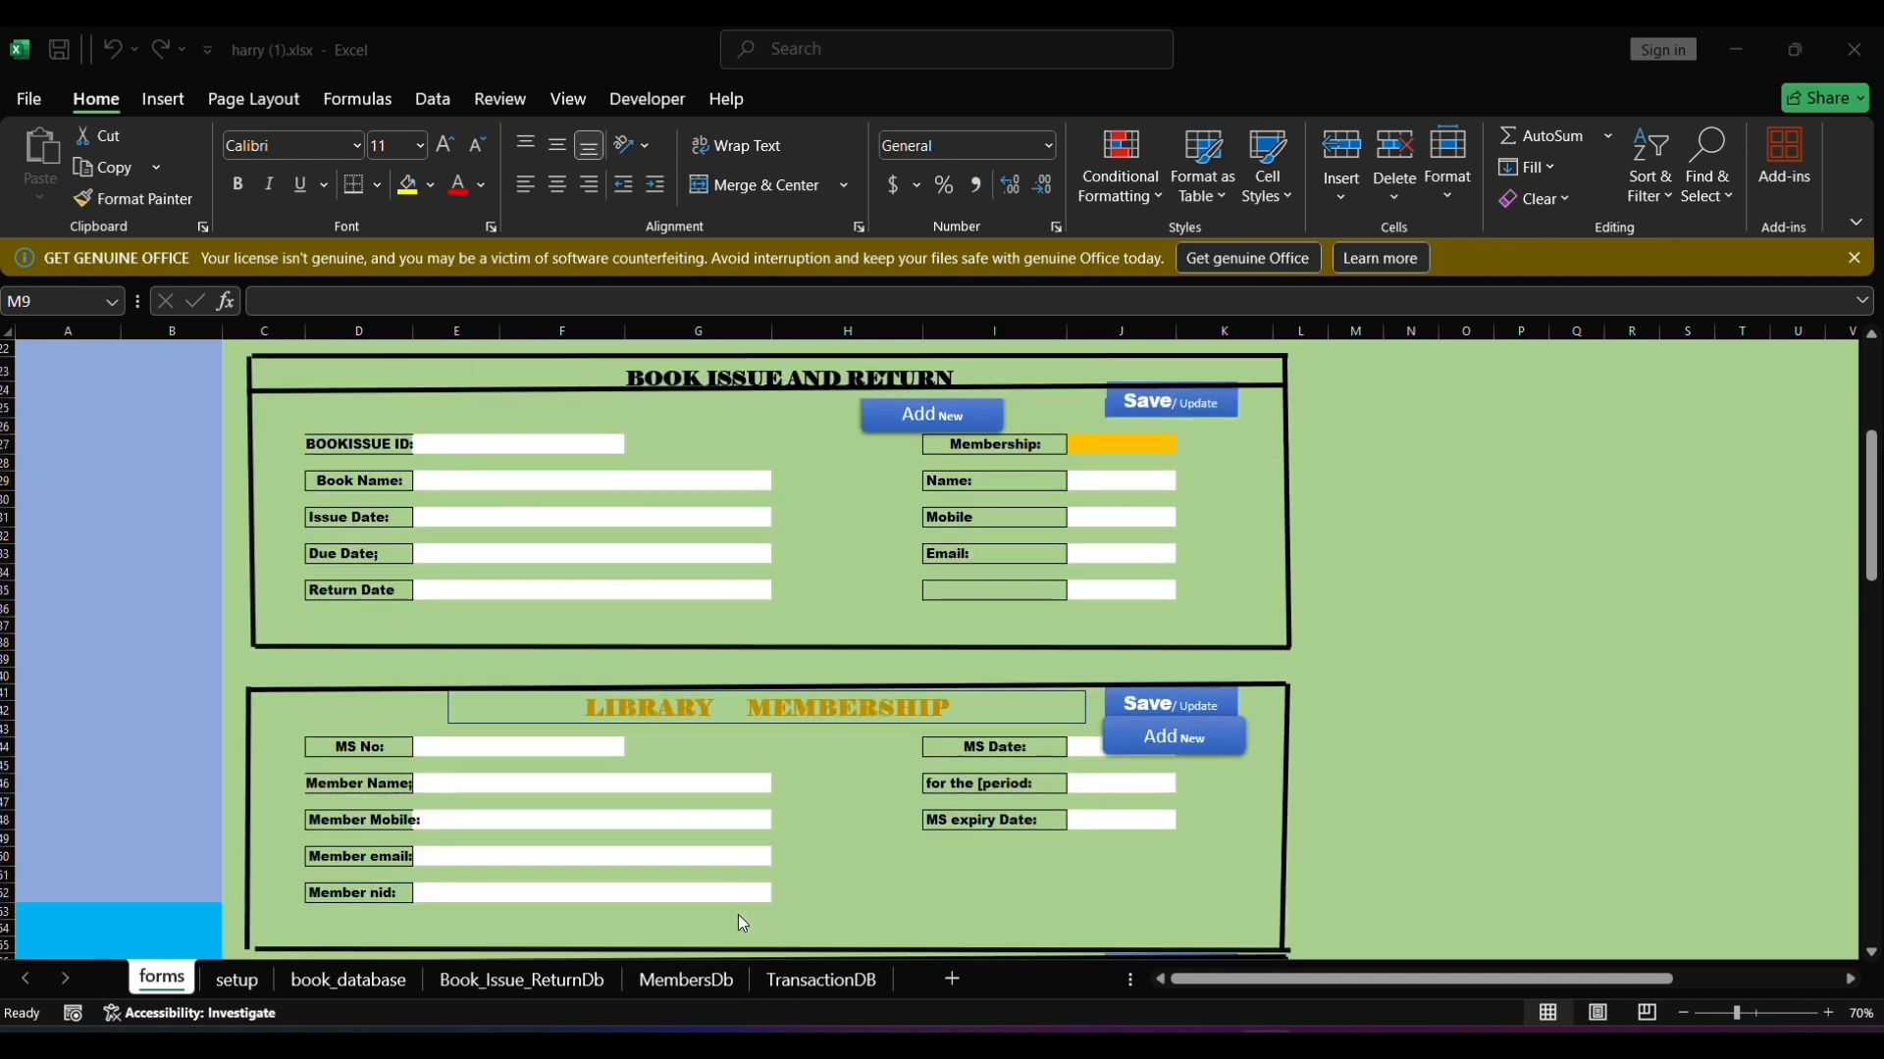
scroll(743, 924, down, 2)
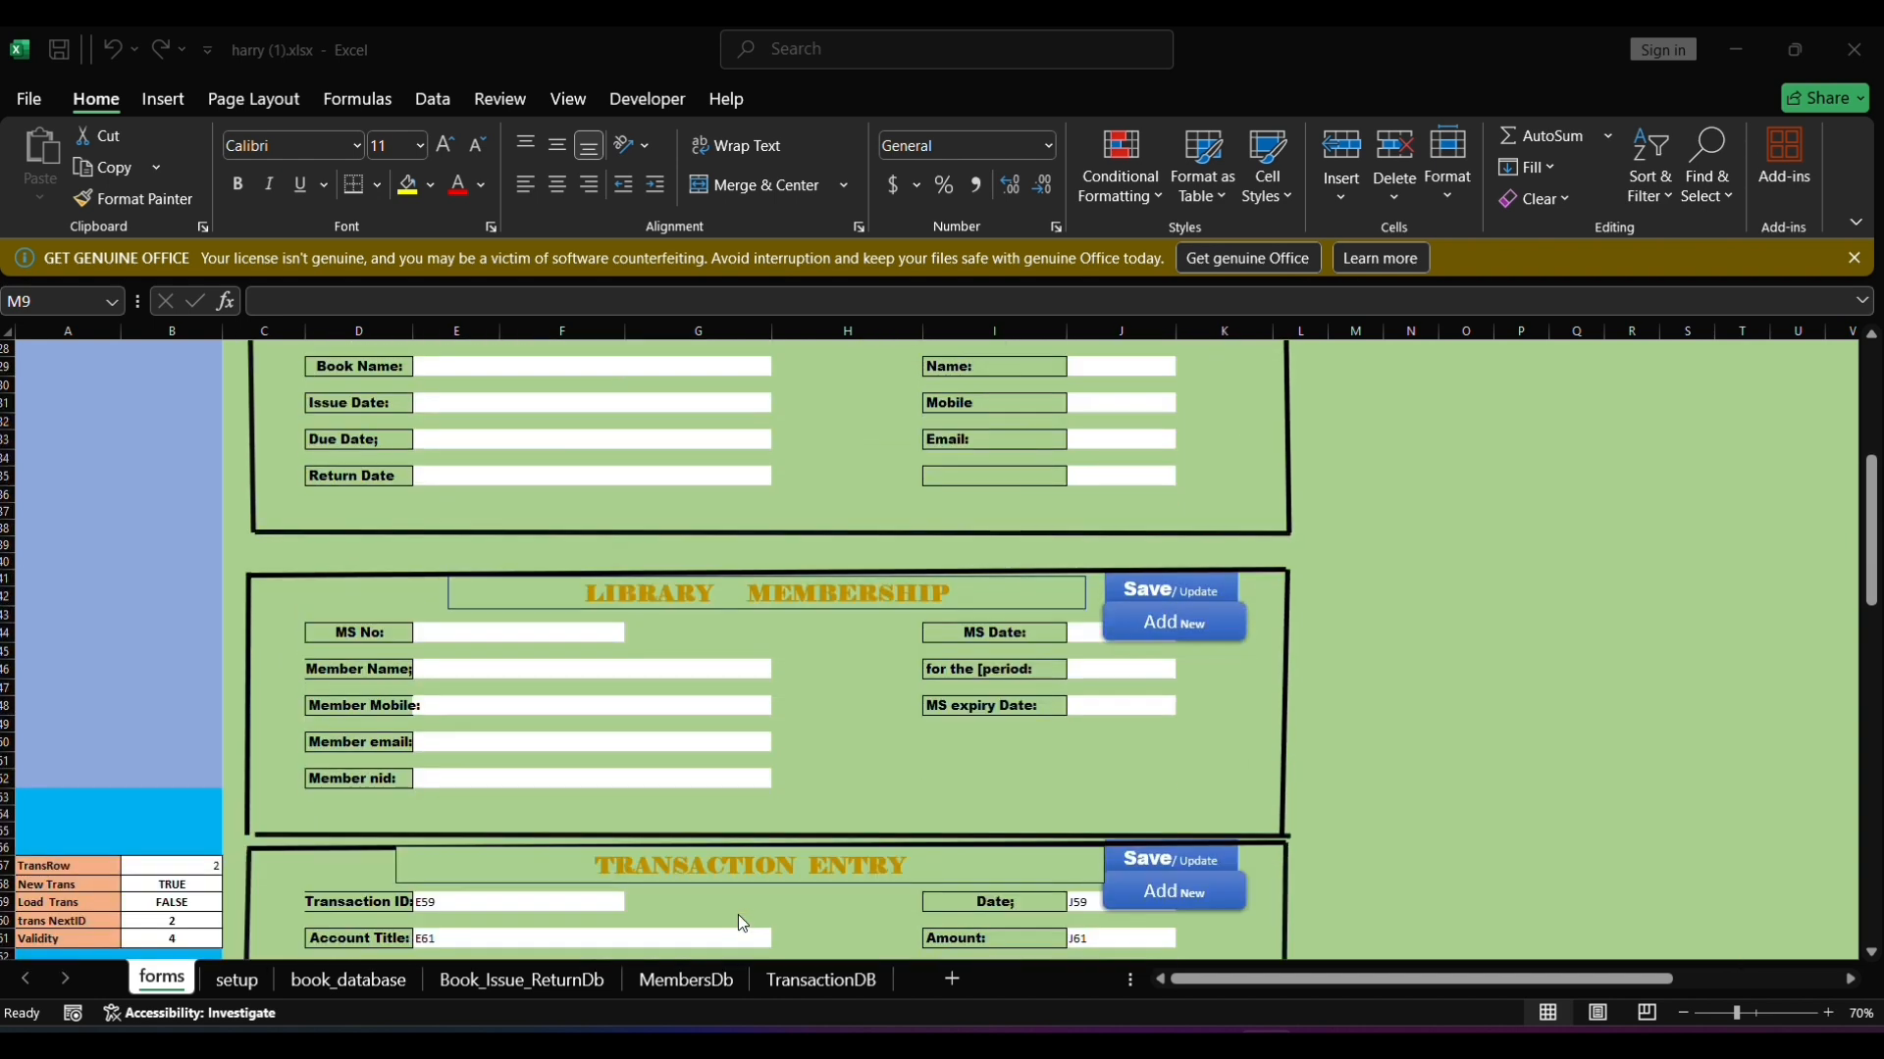
scroll(742, 924, down, 1)
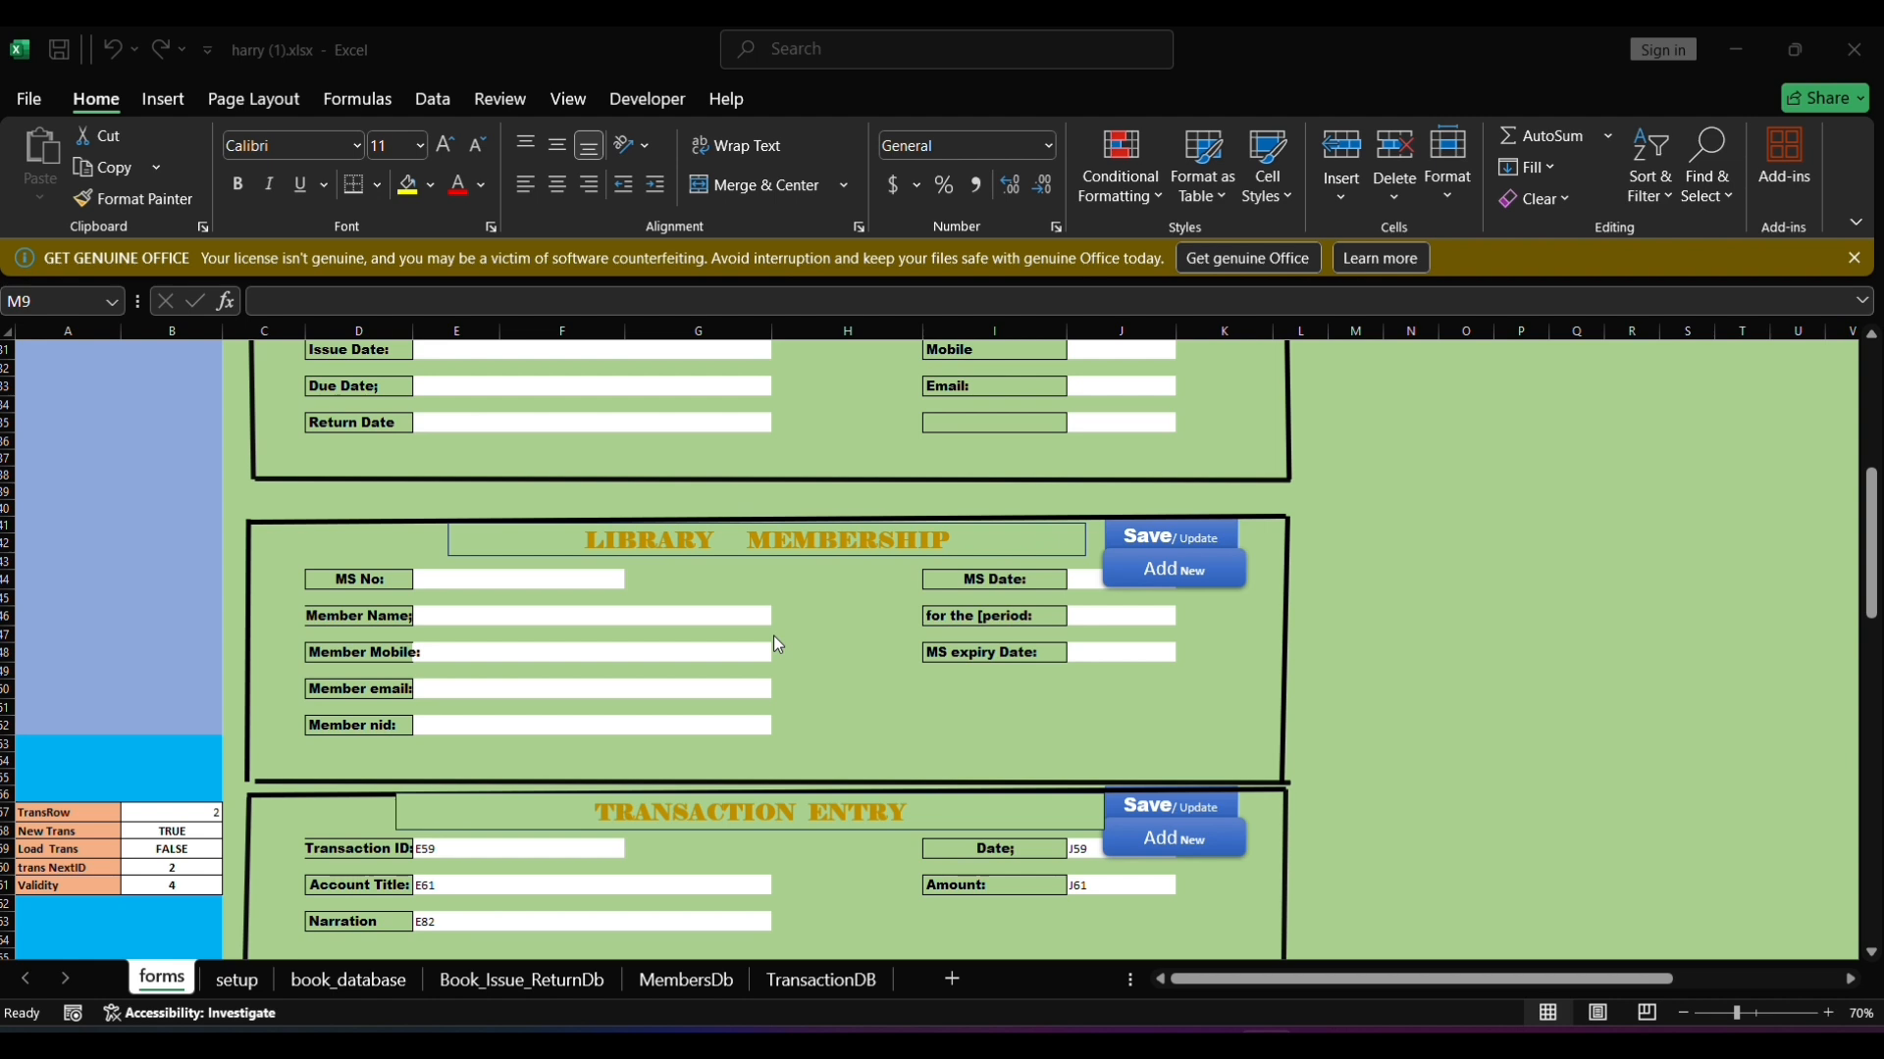
scroll(778, 644, up, 3)
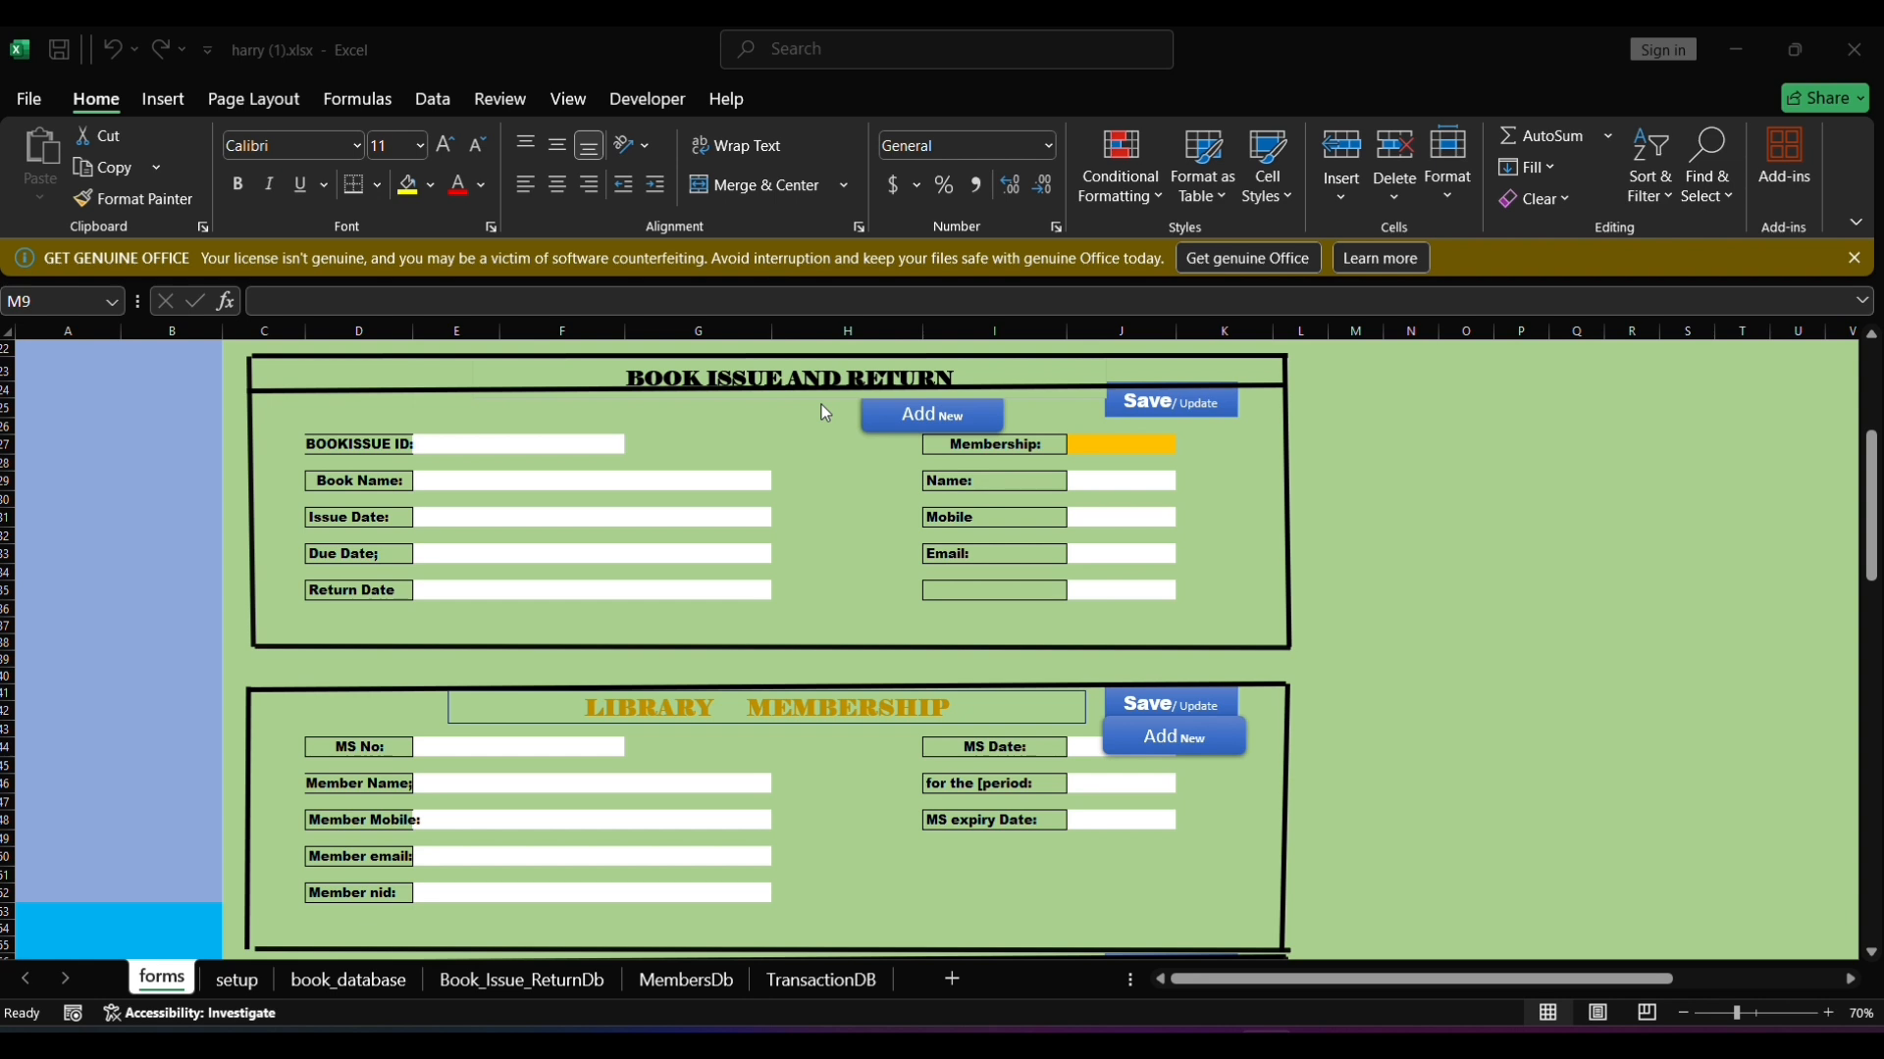
scroll(803, 542, up, 3)
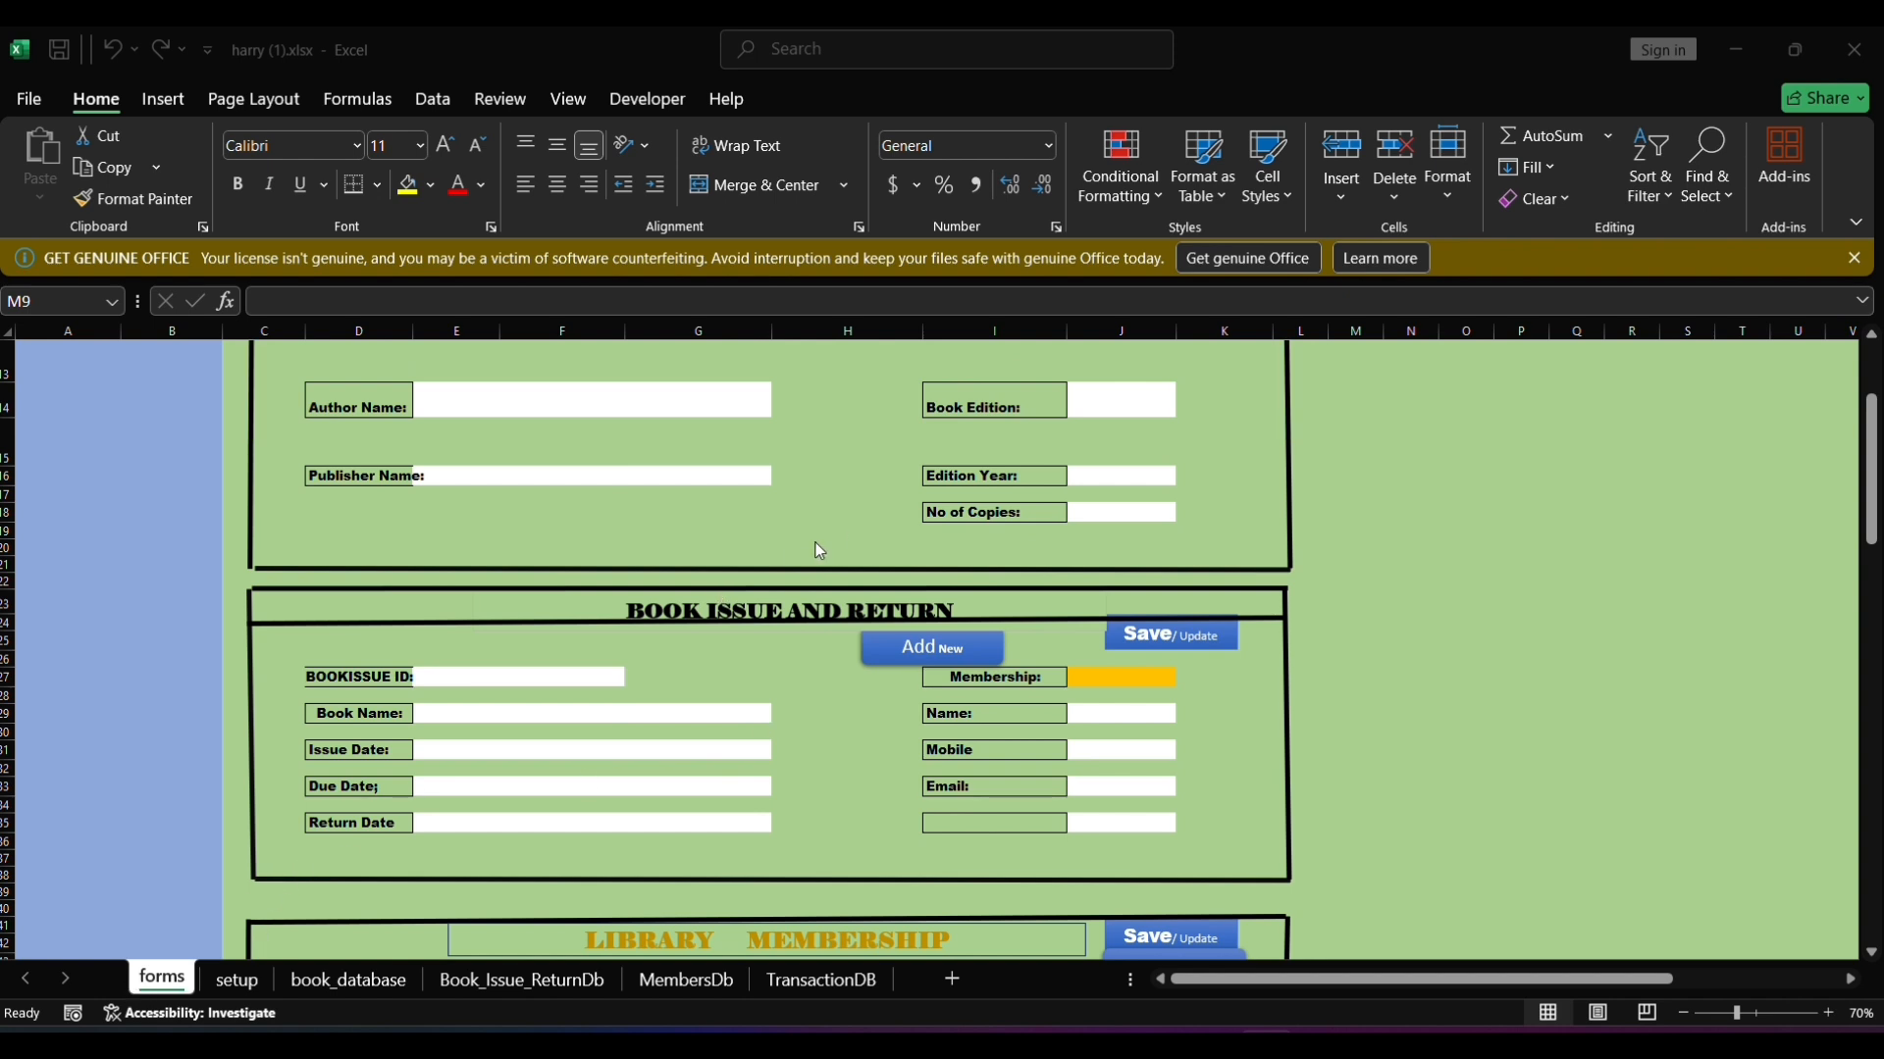
- Review the setup, book_database, Book_Issue_ReturnDb, MembersDb and TransactionDB sheets of the library workbook
click(218, 981)
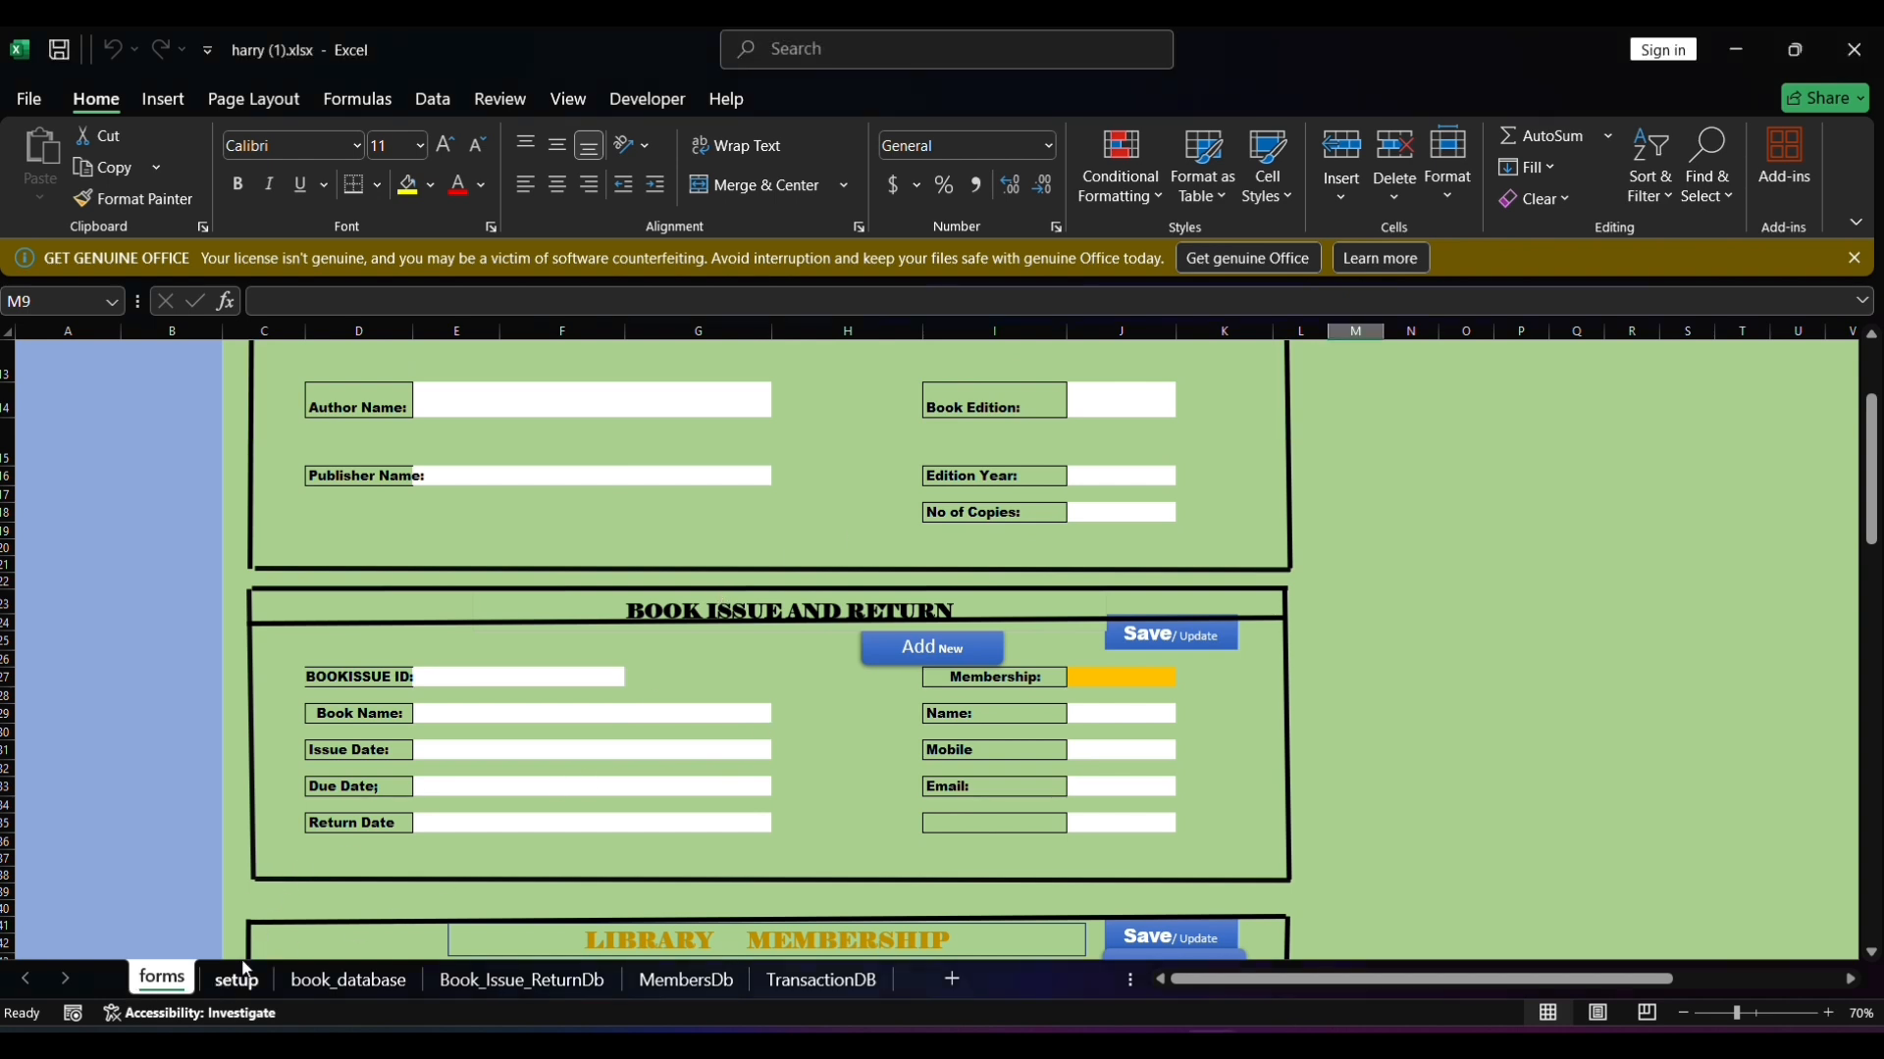
click(240, 981)
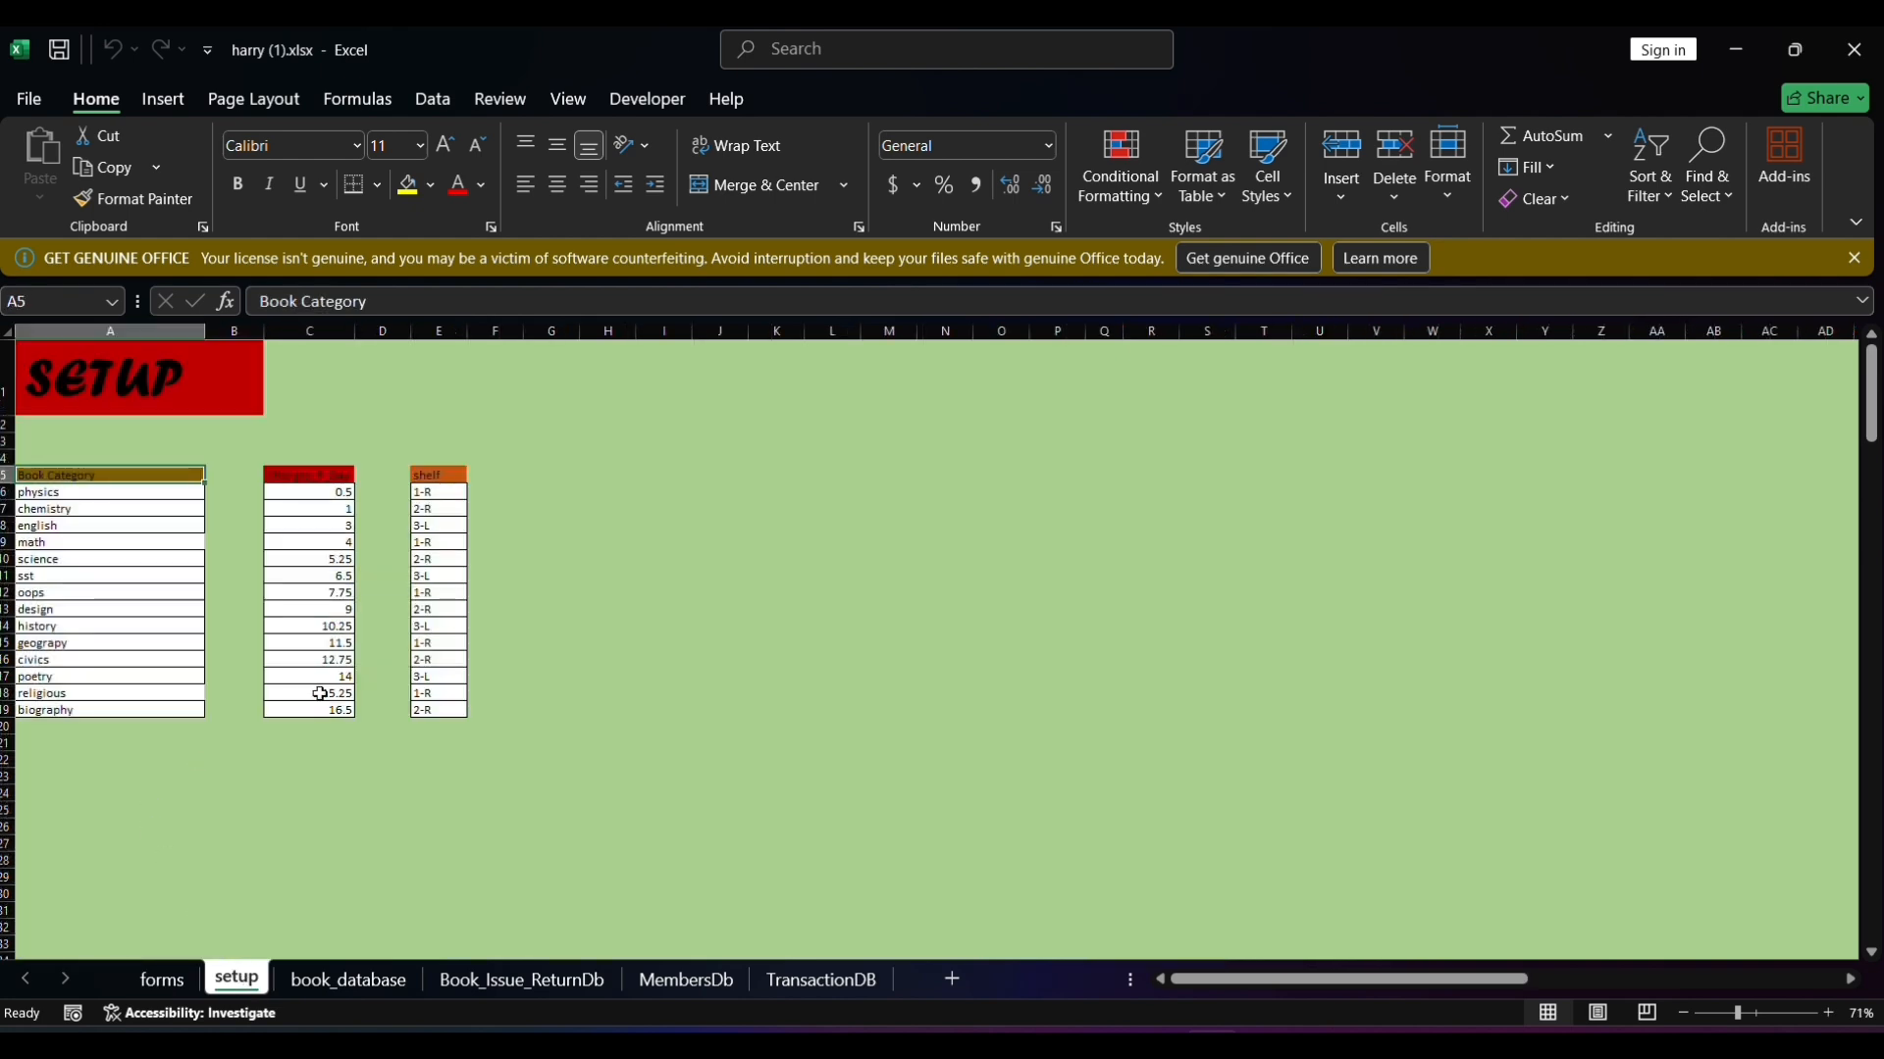
click(373, 983)
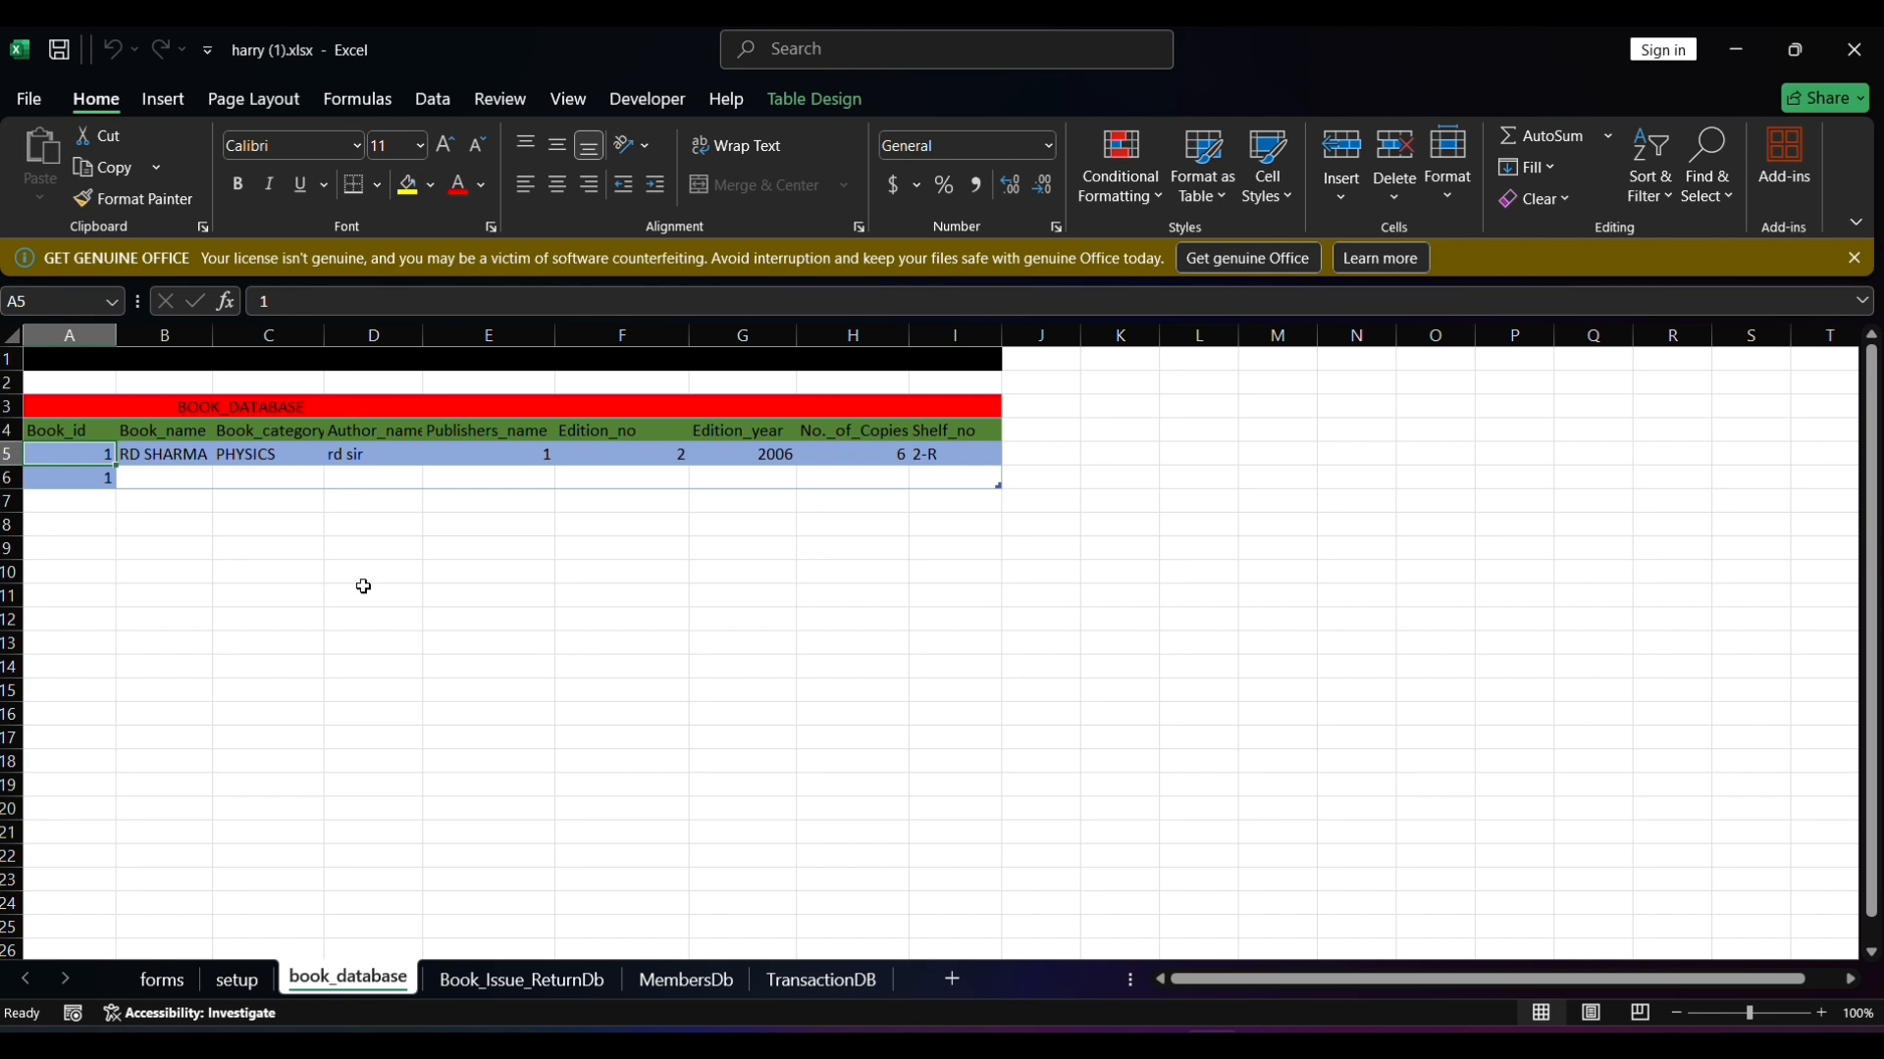
click(510, 951)
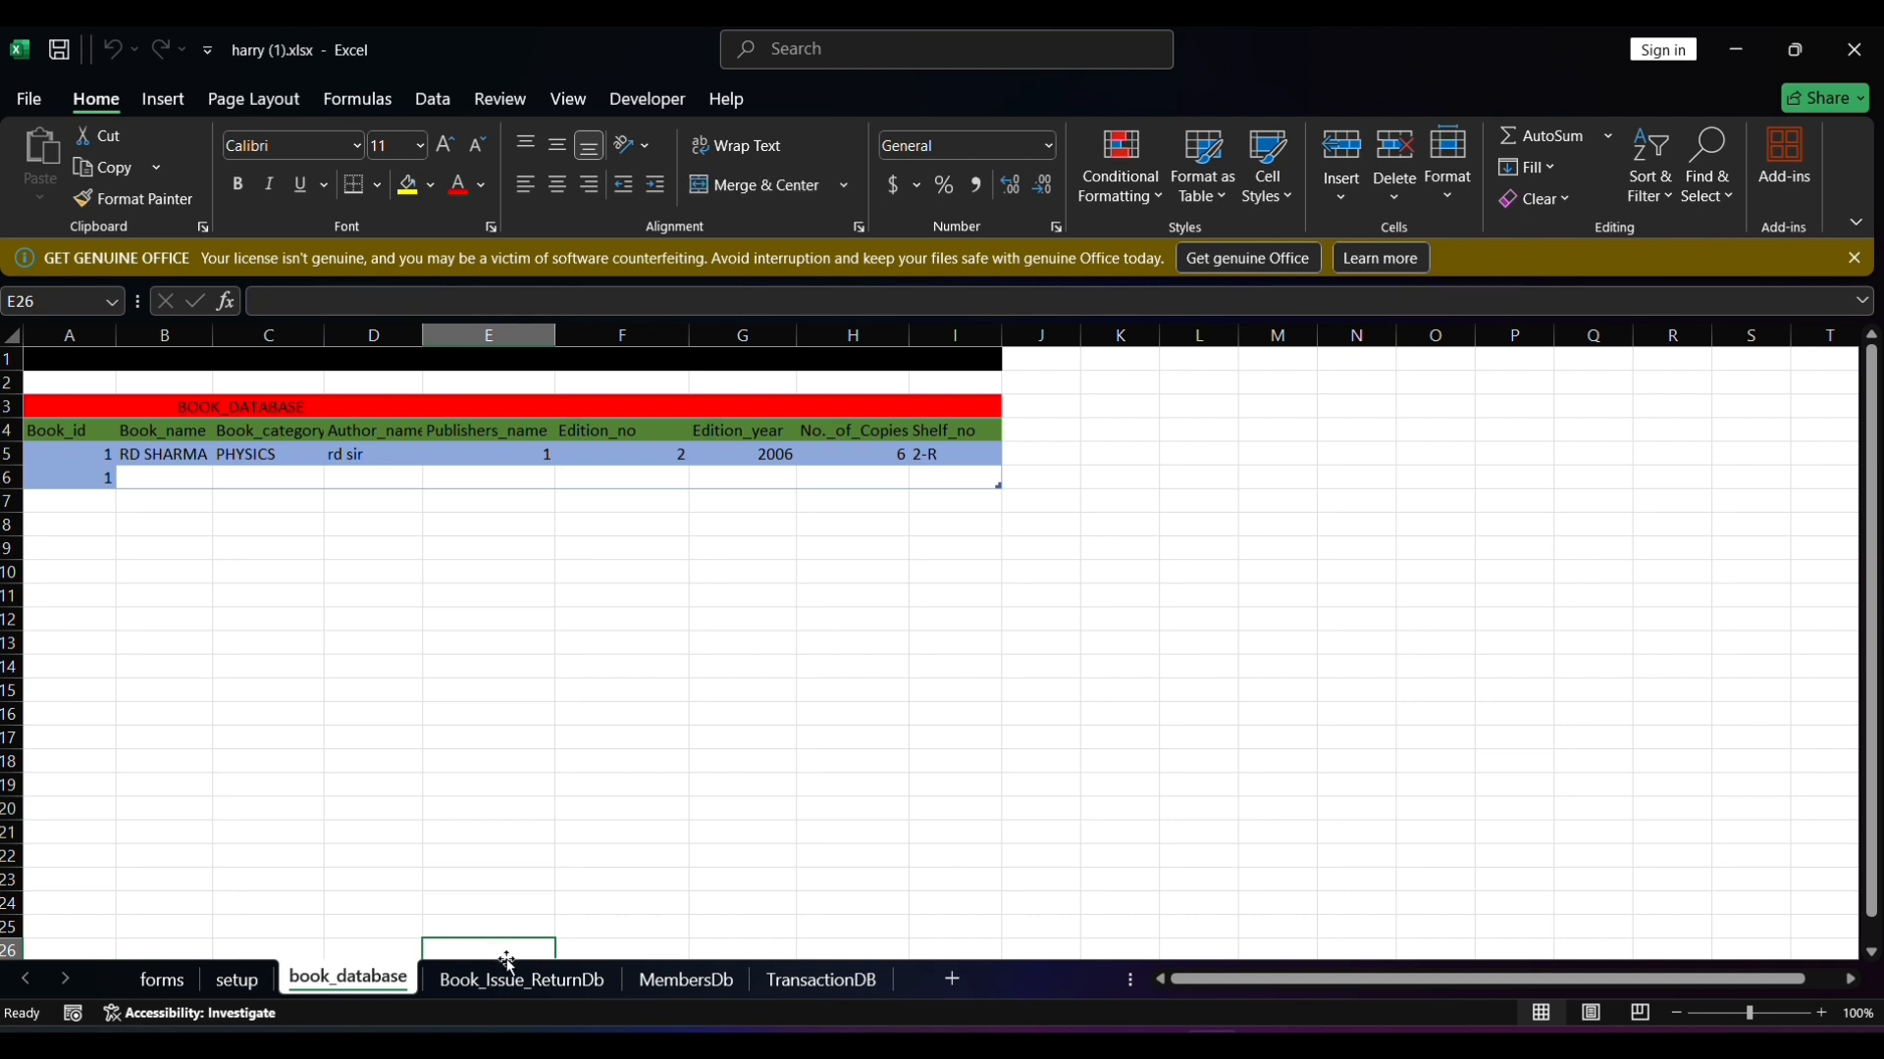
click(510, 981)
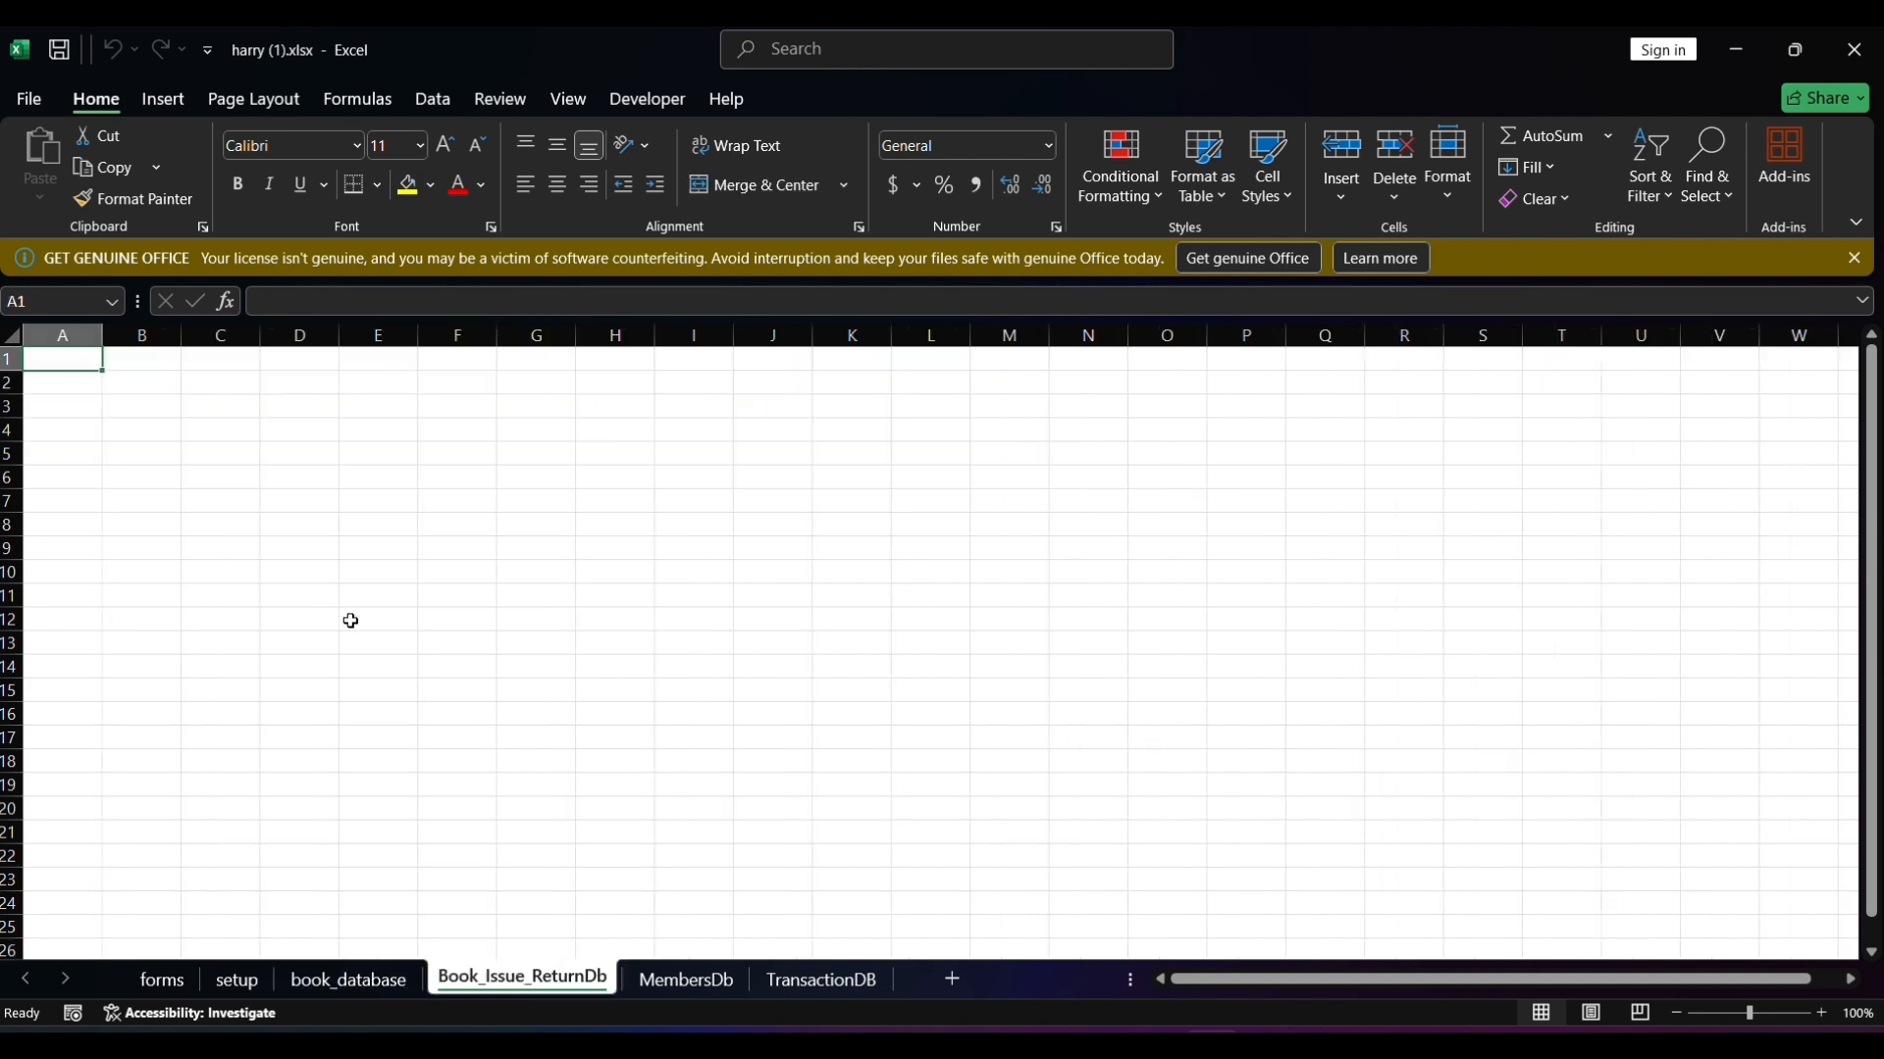
click(712, 981)
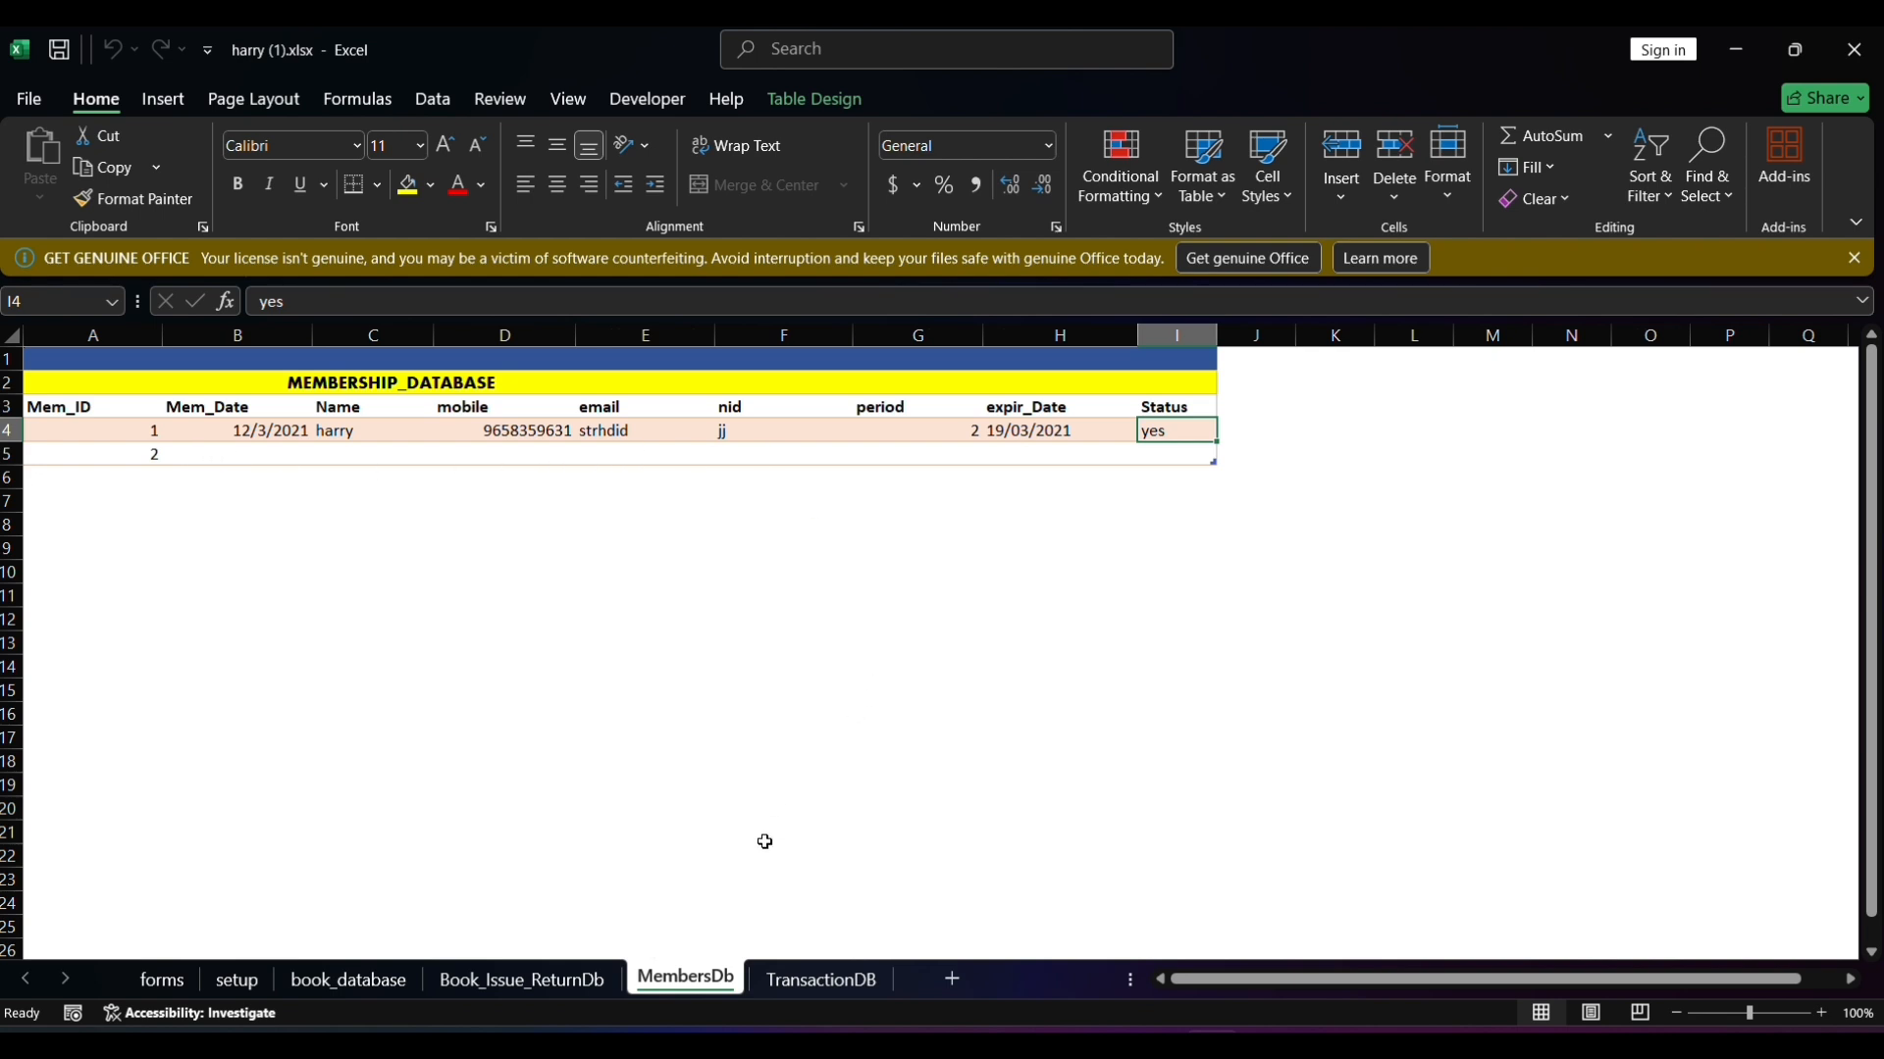
click(821, 980)
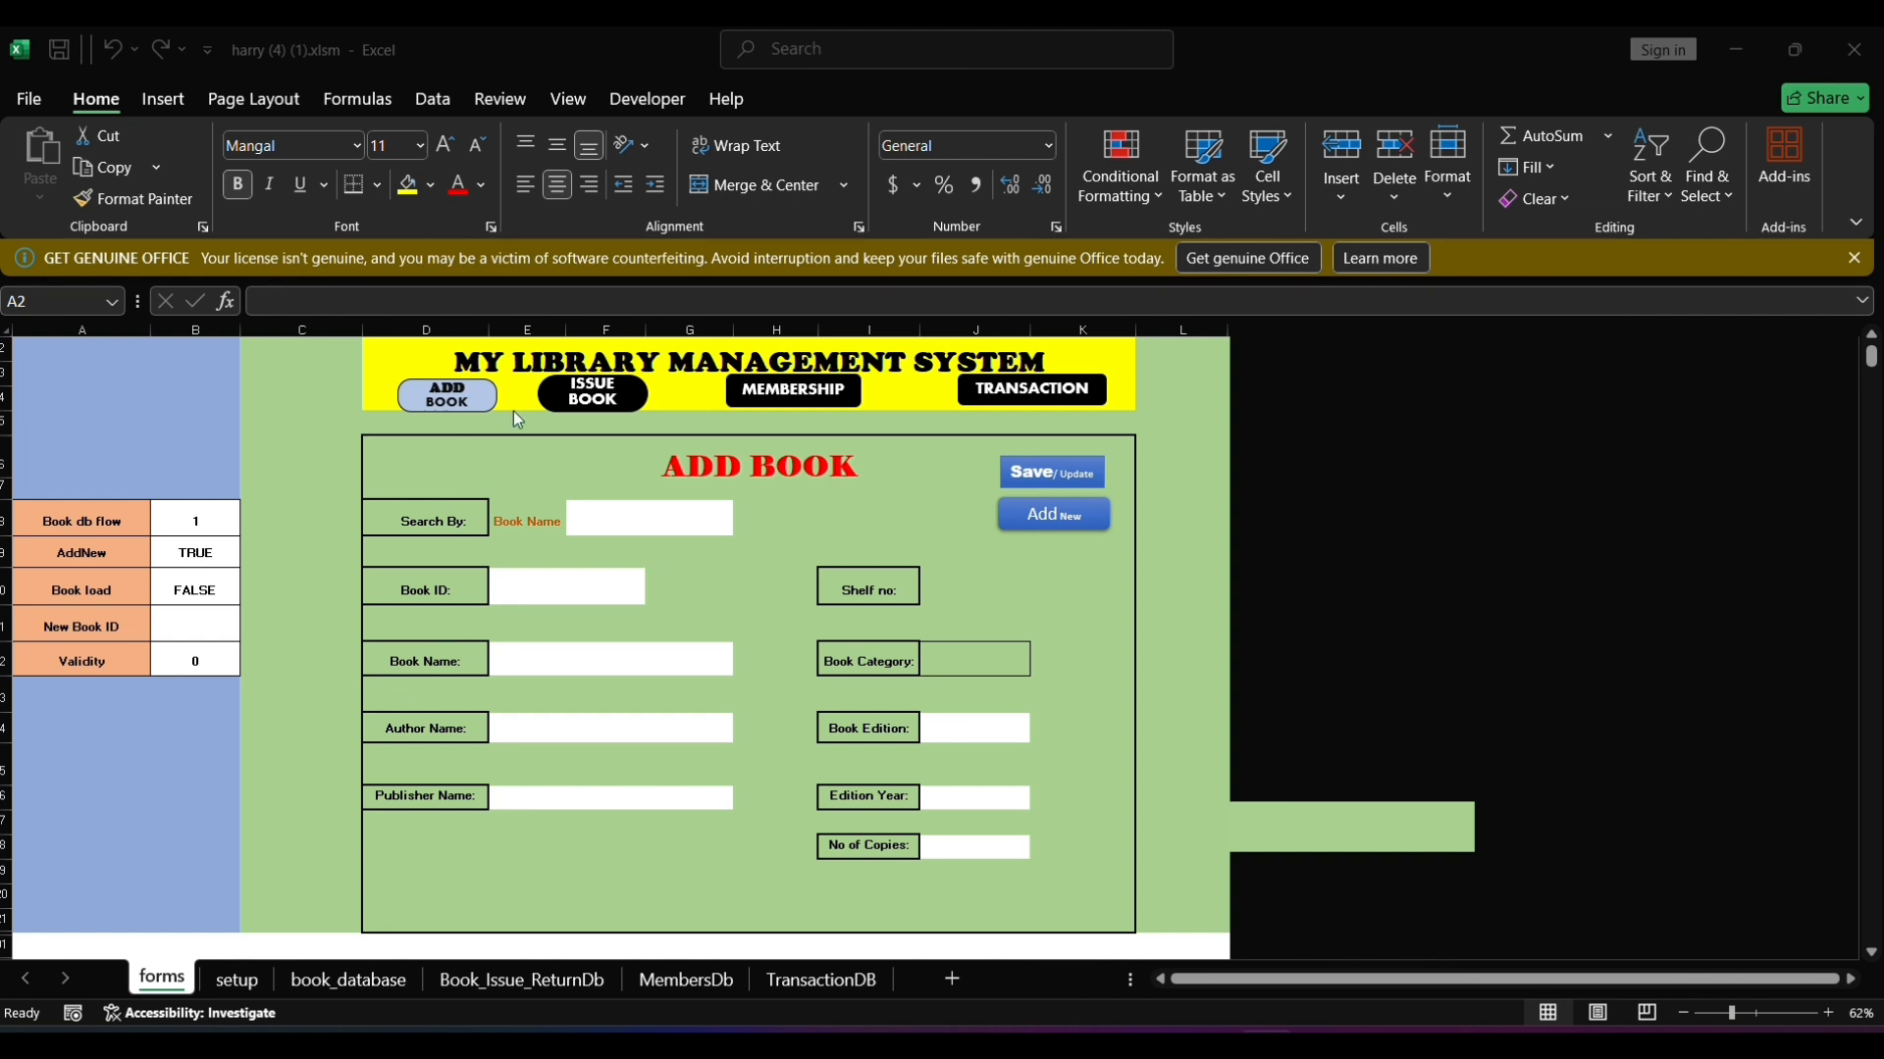
- Show the Add Book form of the library system and set its Search By option to Book Id
click(457, 407)
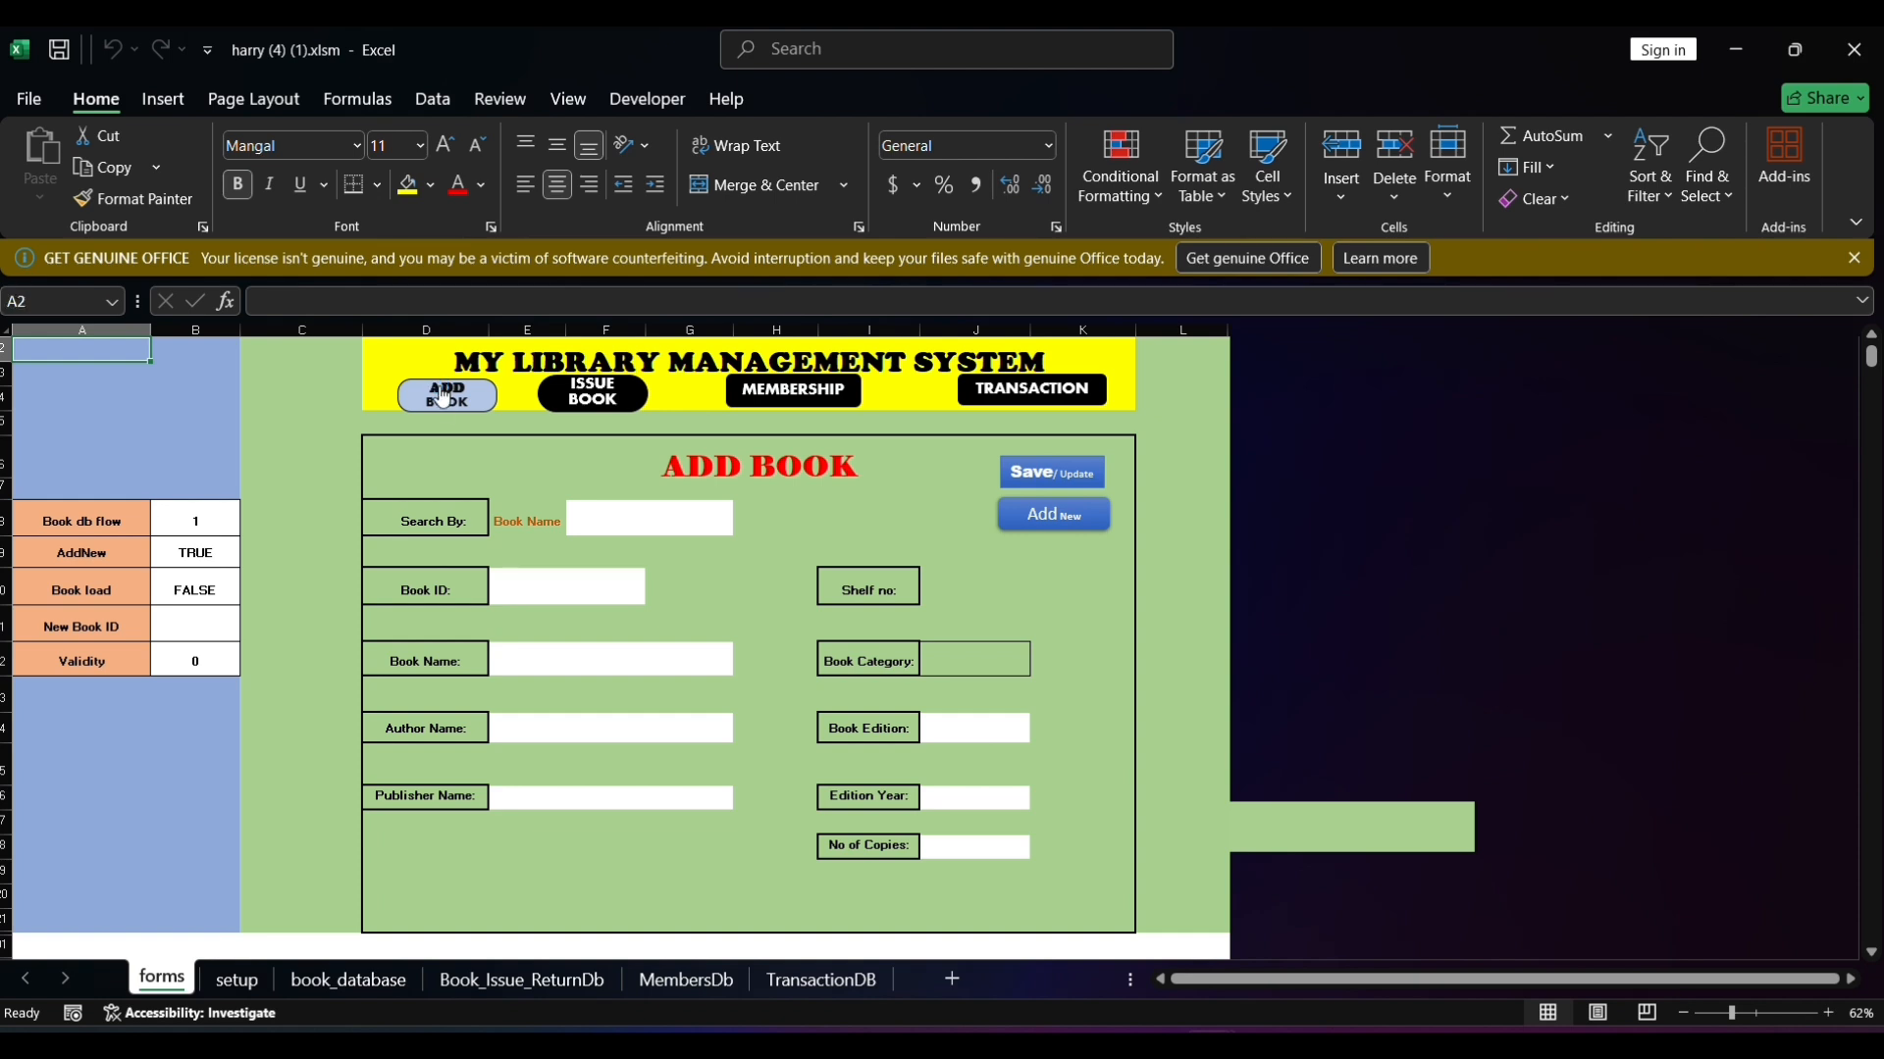
click(455, 517)
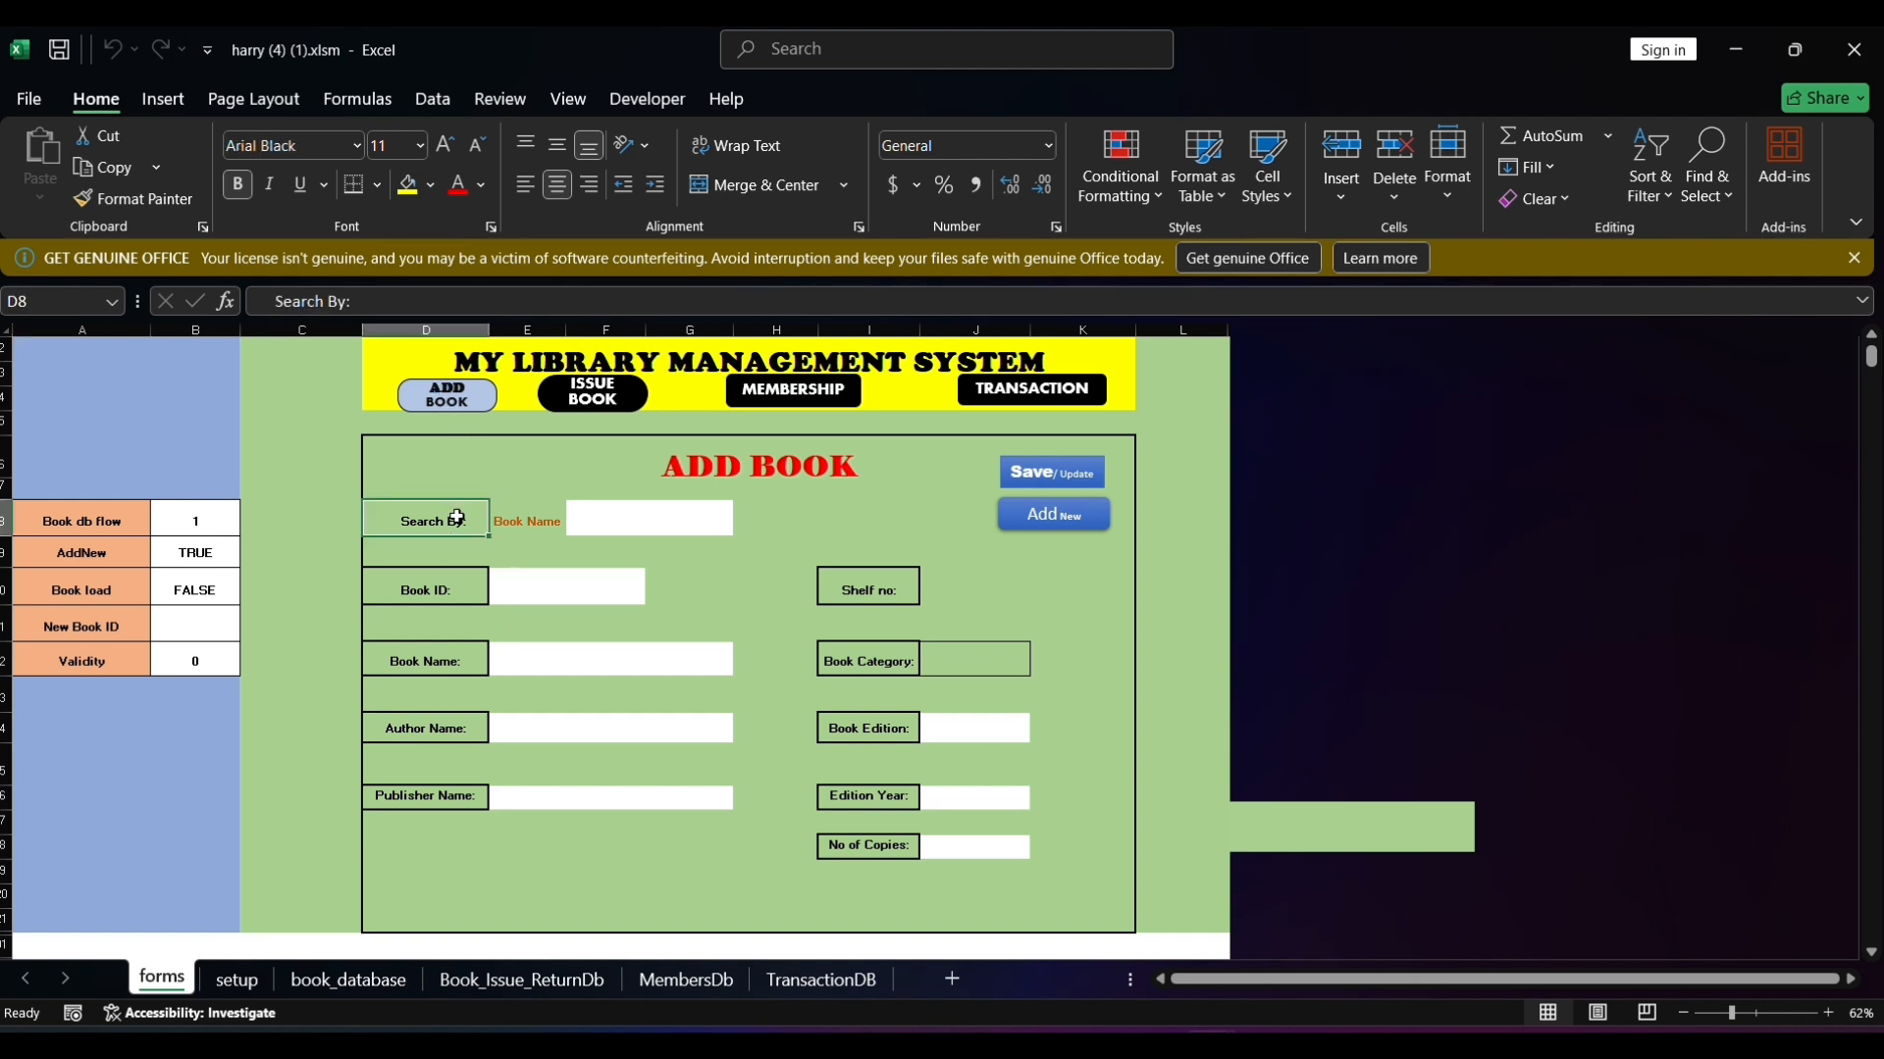
click(530, 527)
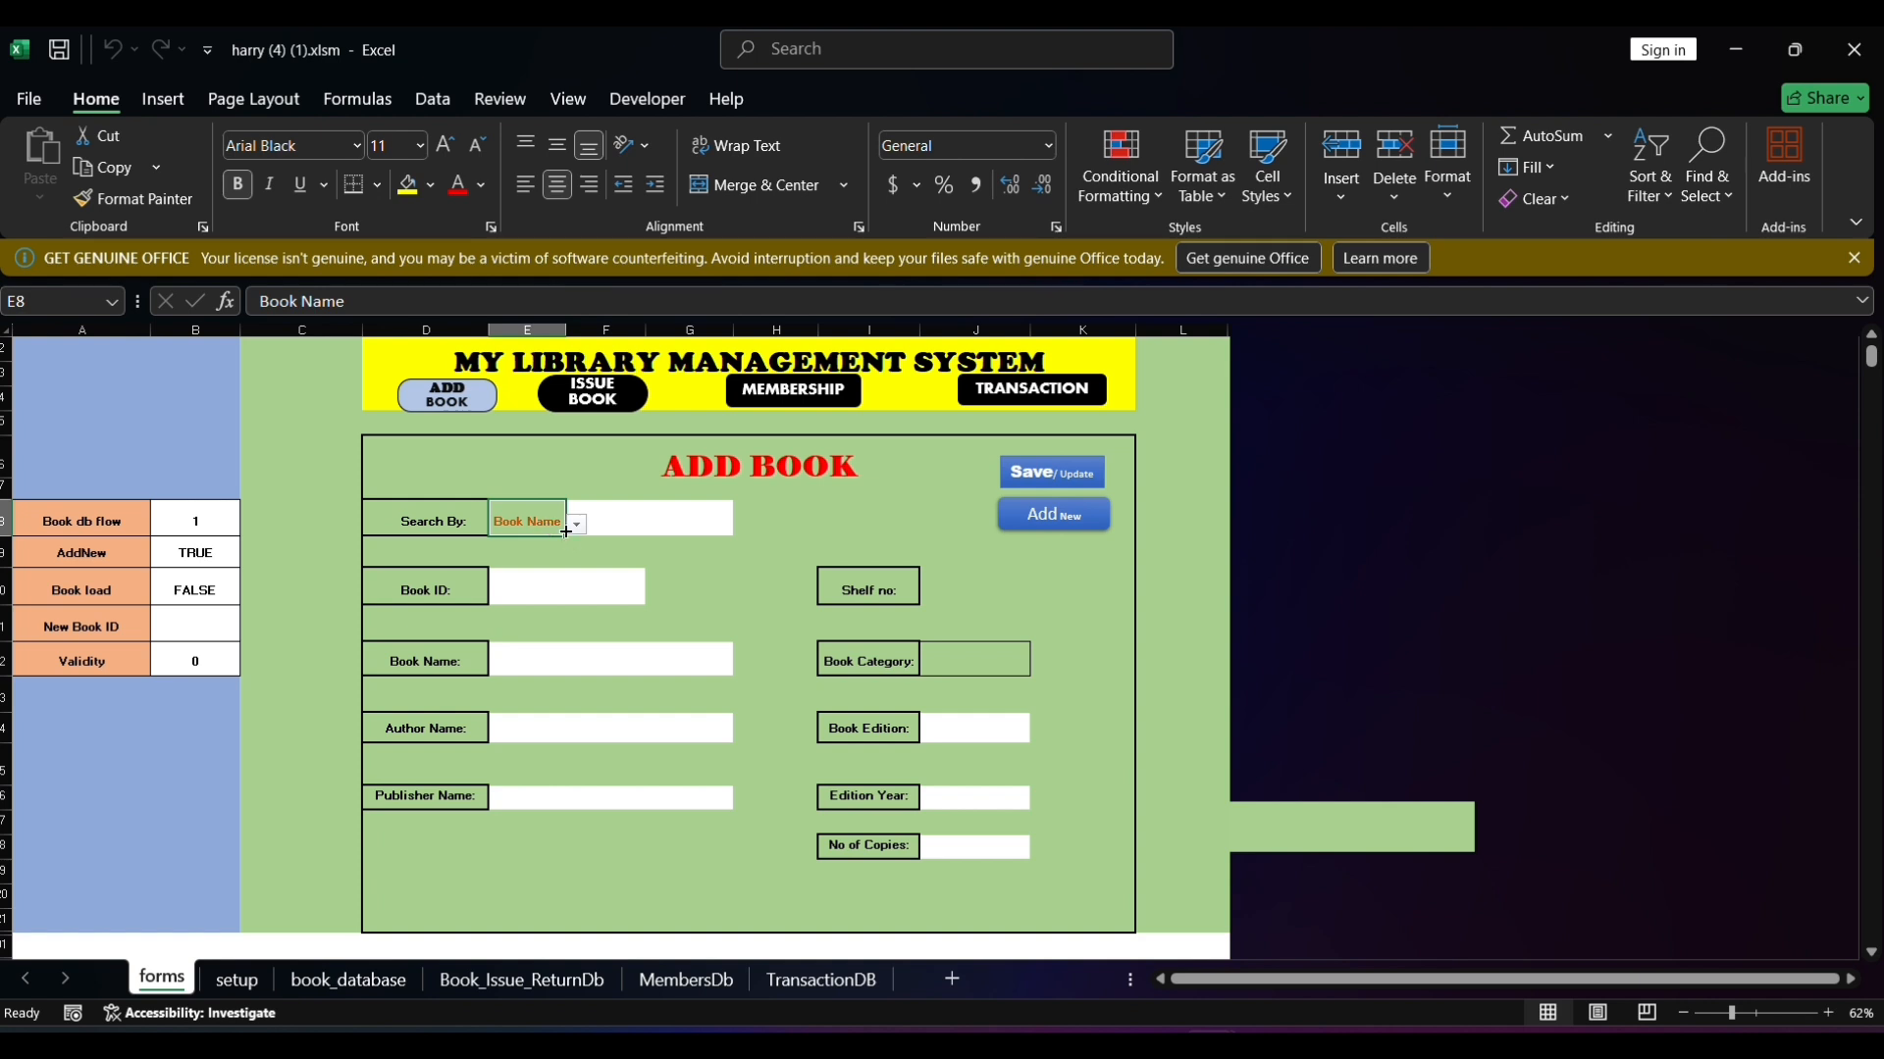
click(577, 525)
click(562, 556)
click(577, 529)
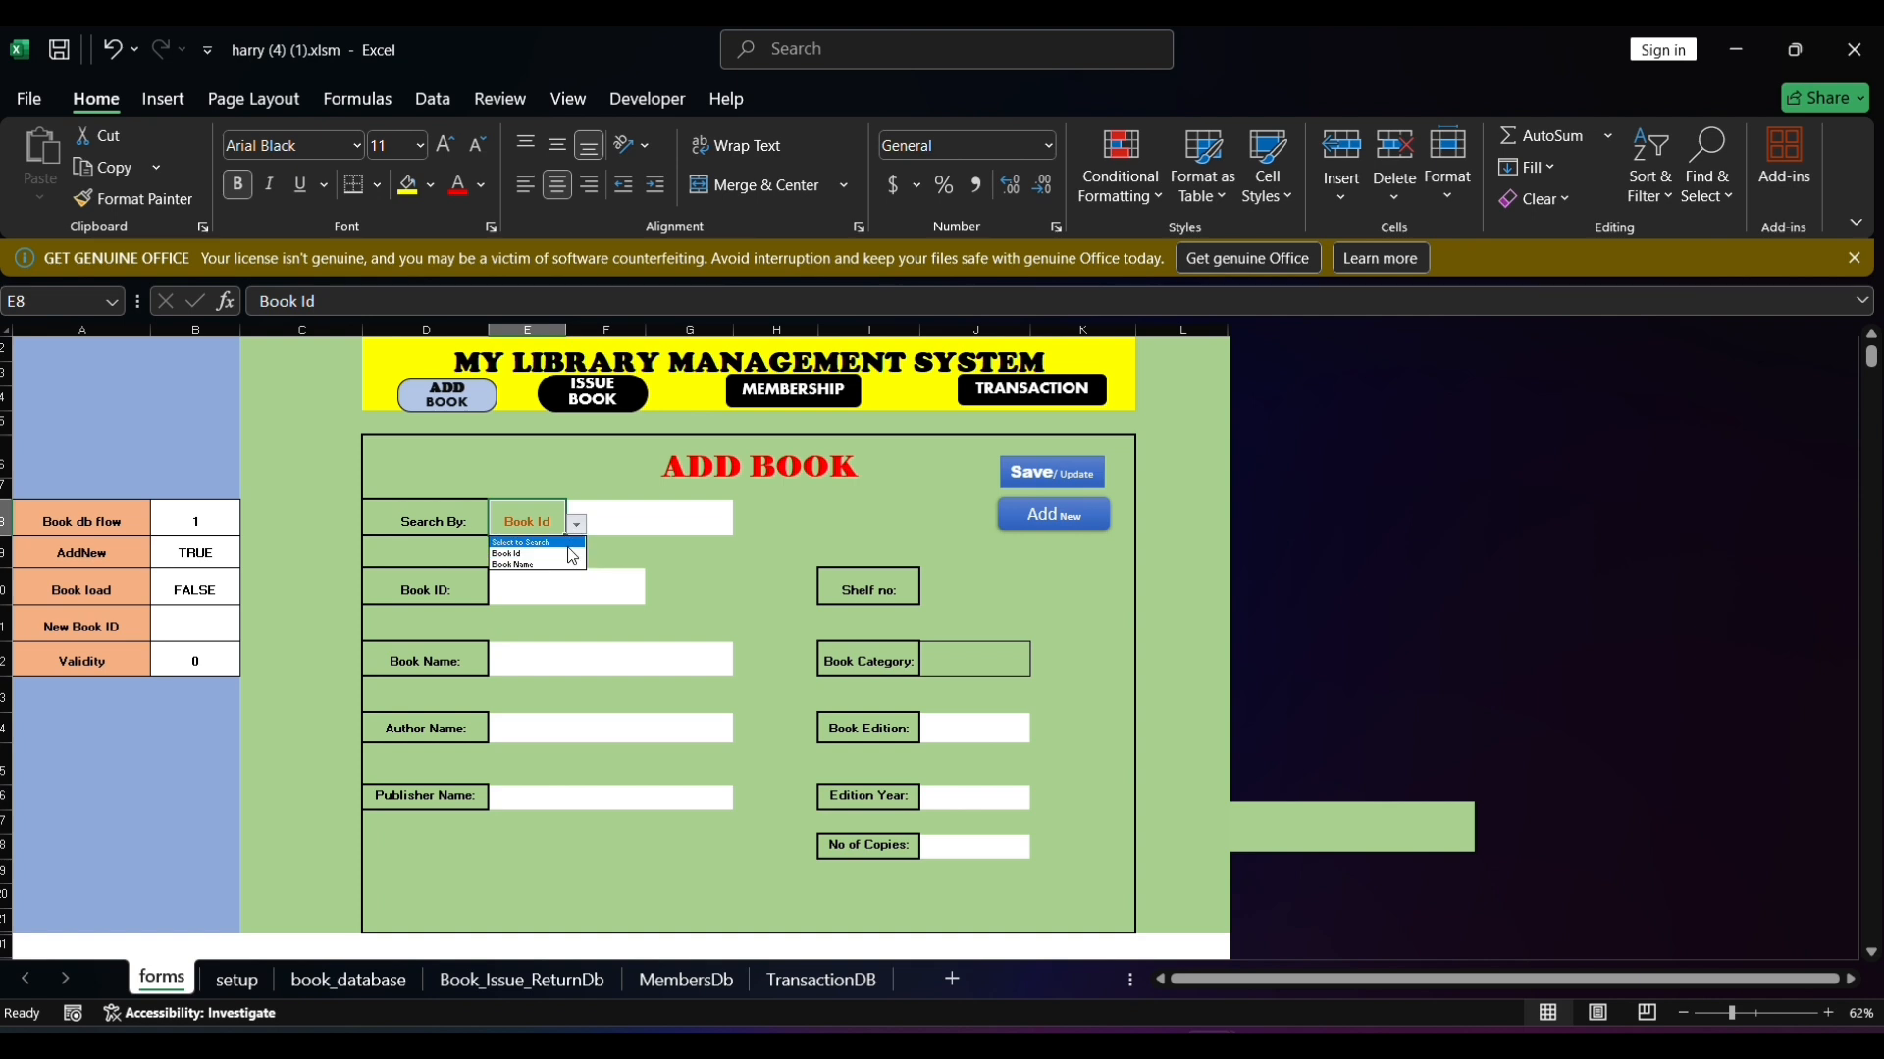
click(570, 555)
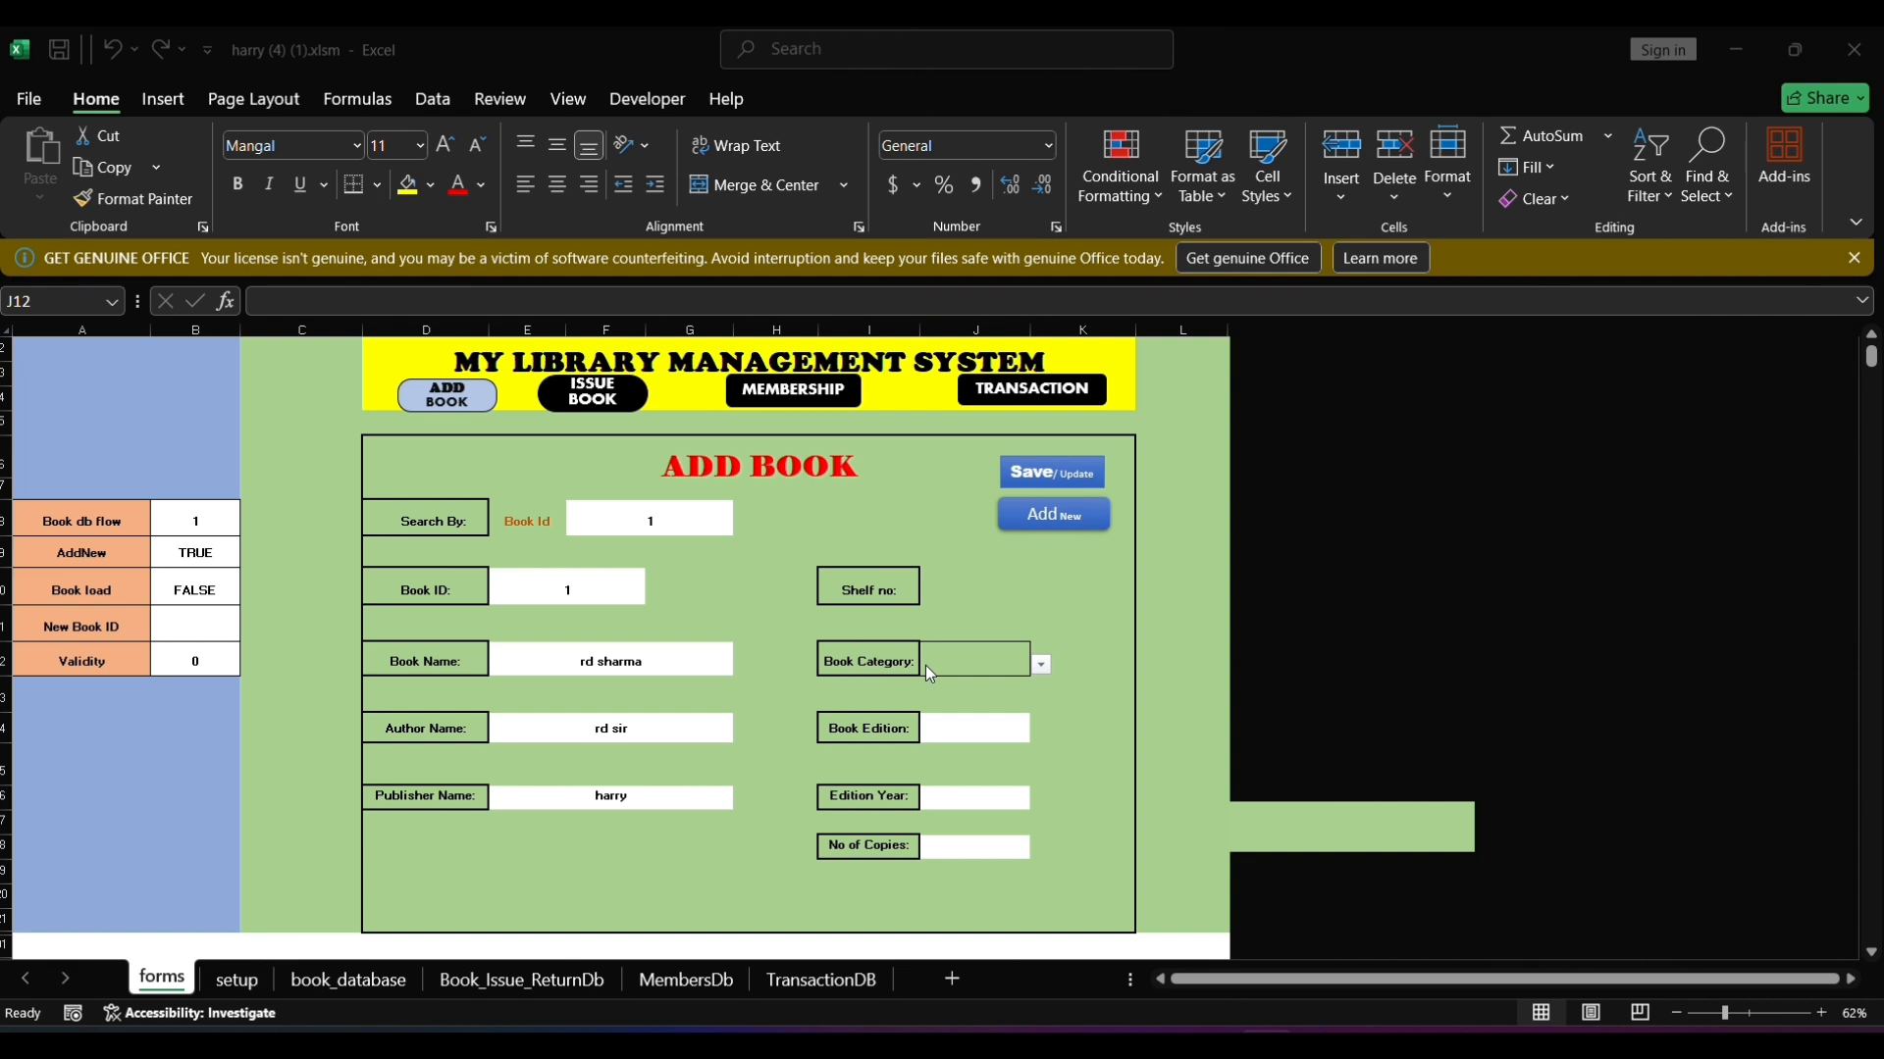
- Set the book category to chemistry and the shelf number to 3_L in the Add Book form
click(1040, 668)
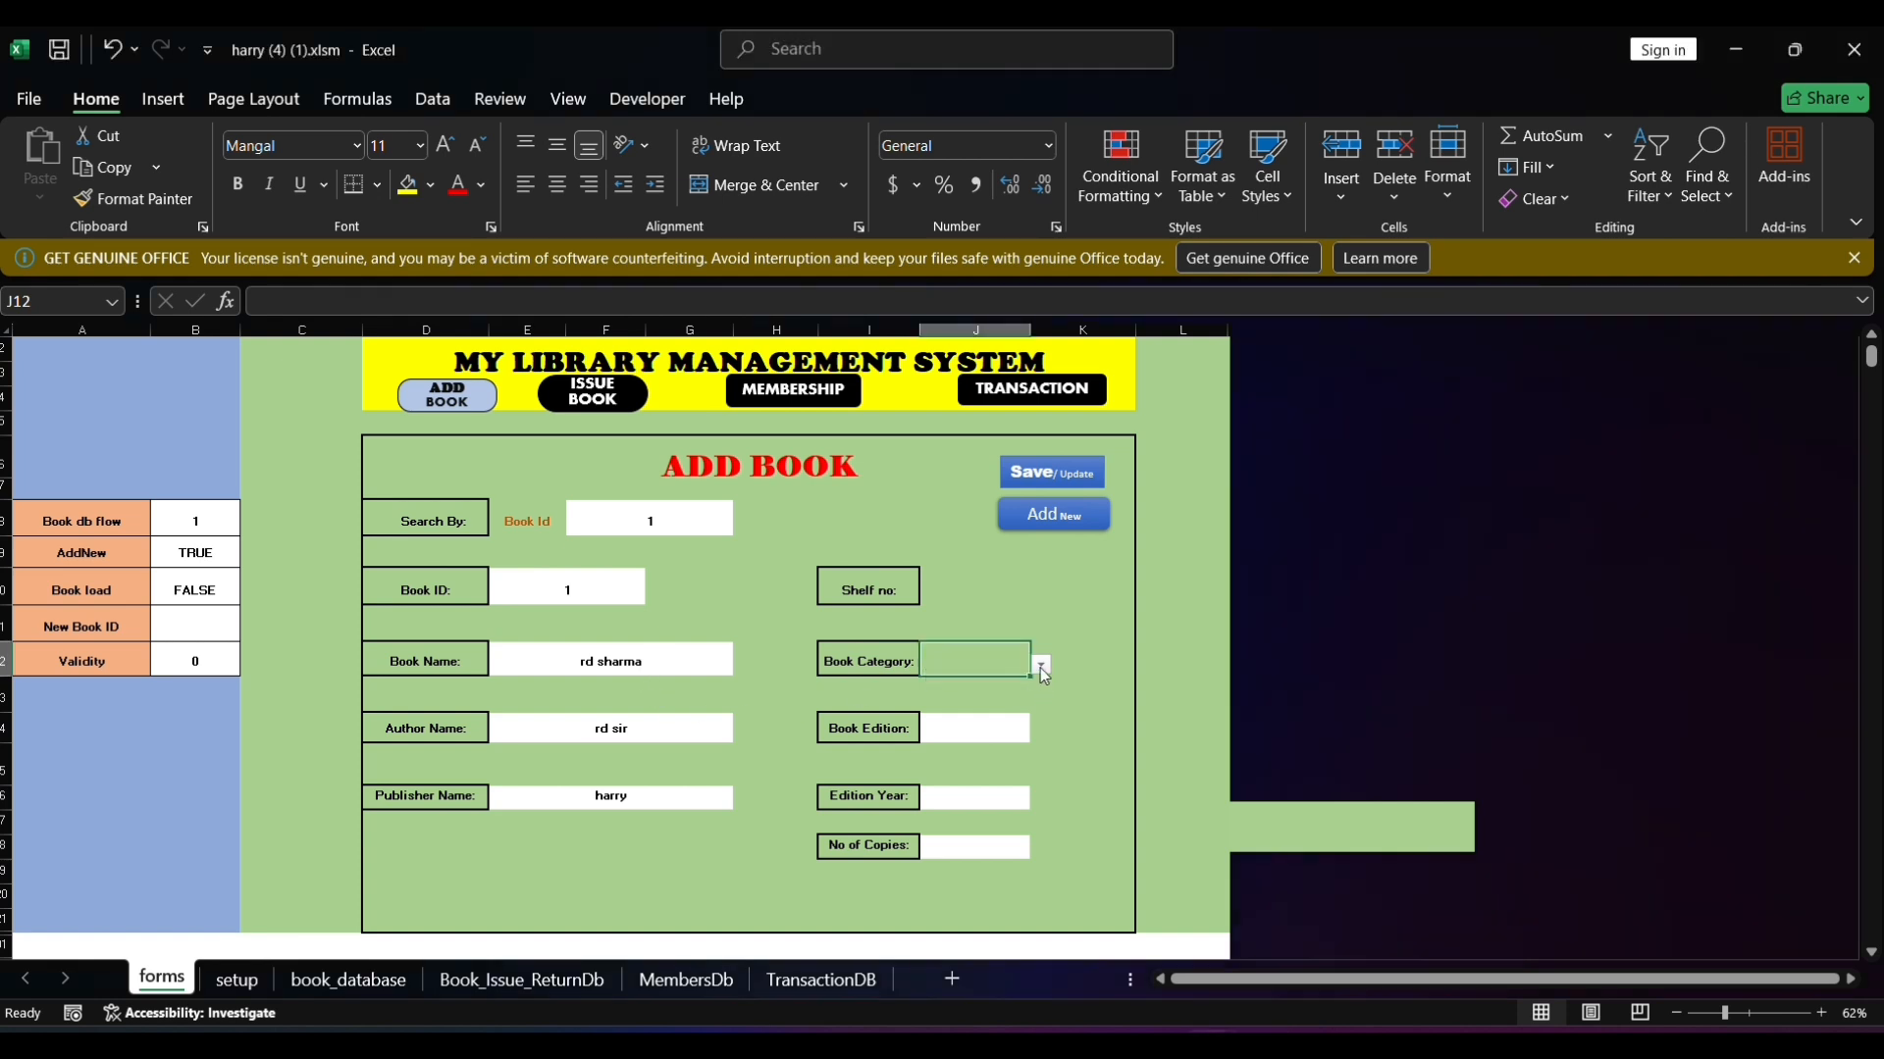
click(1042, 666)
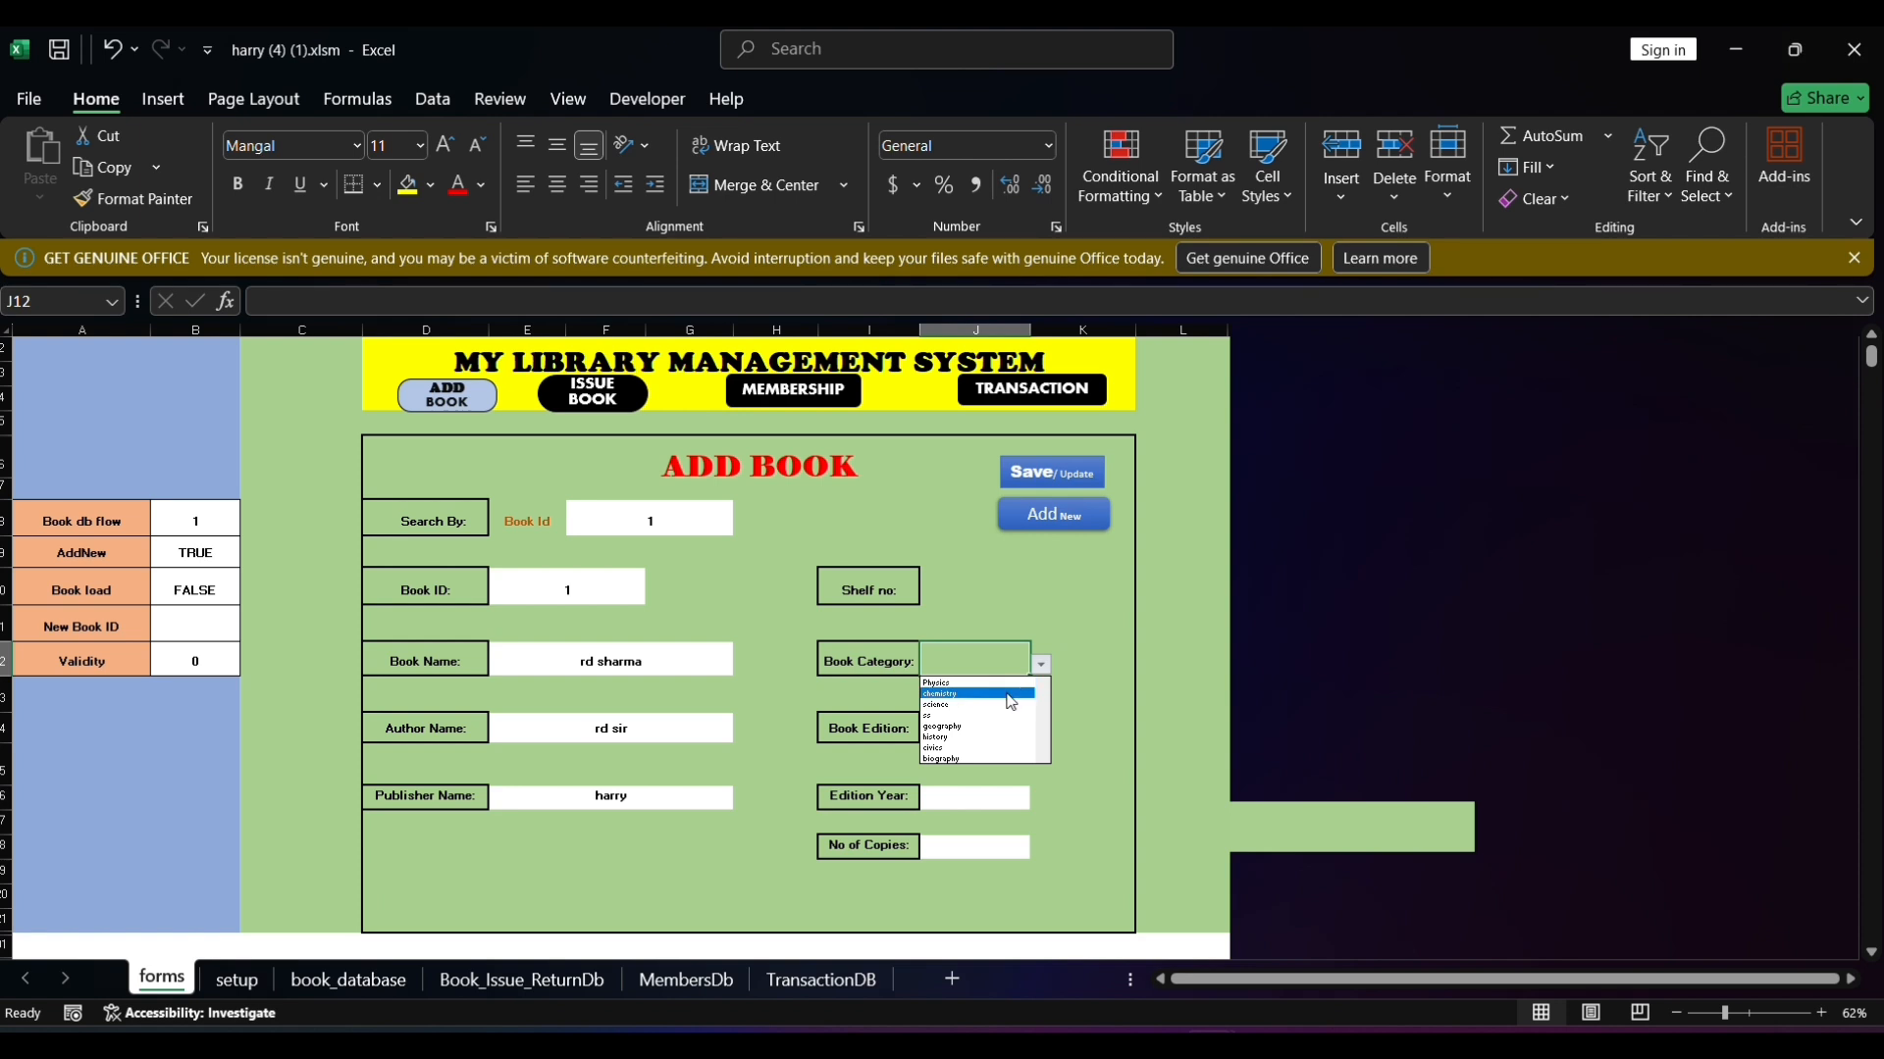
click(1005, 685)
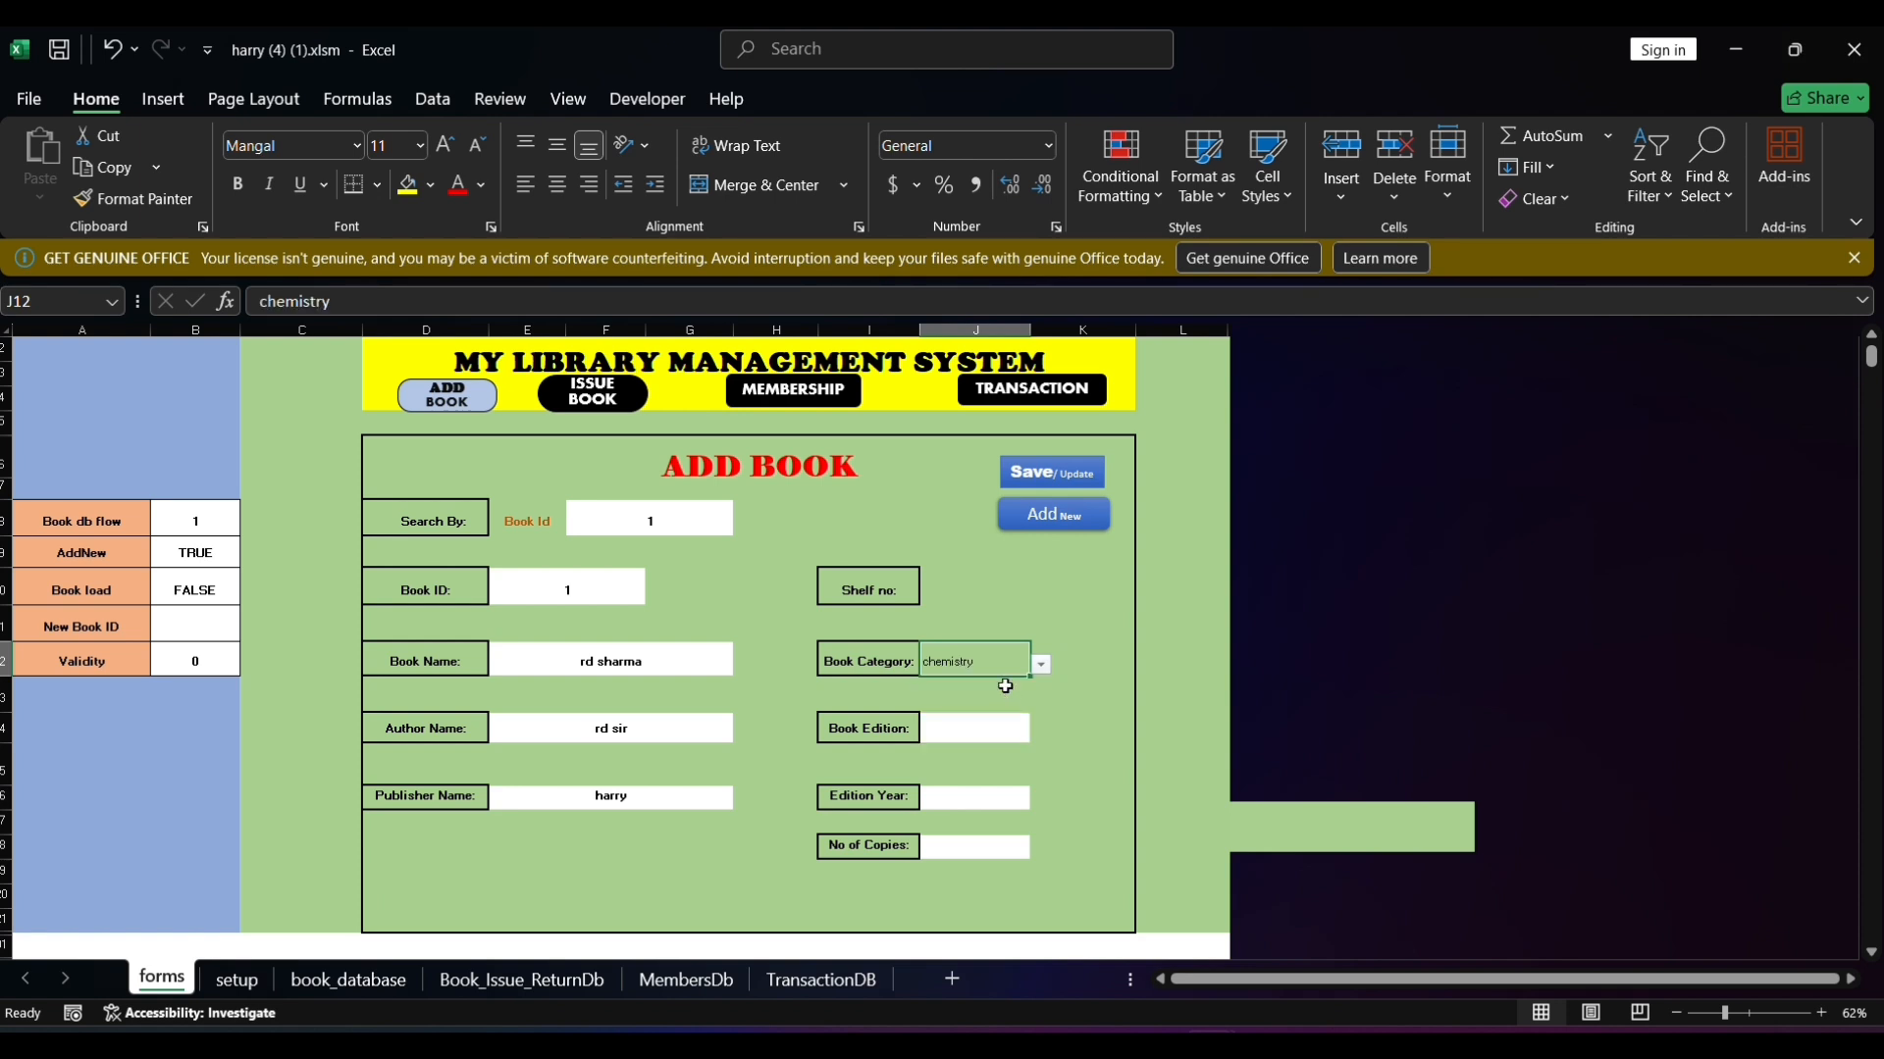
click(949, 590)
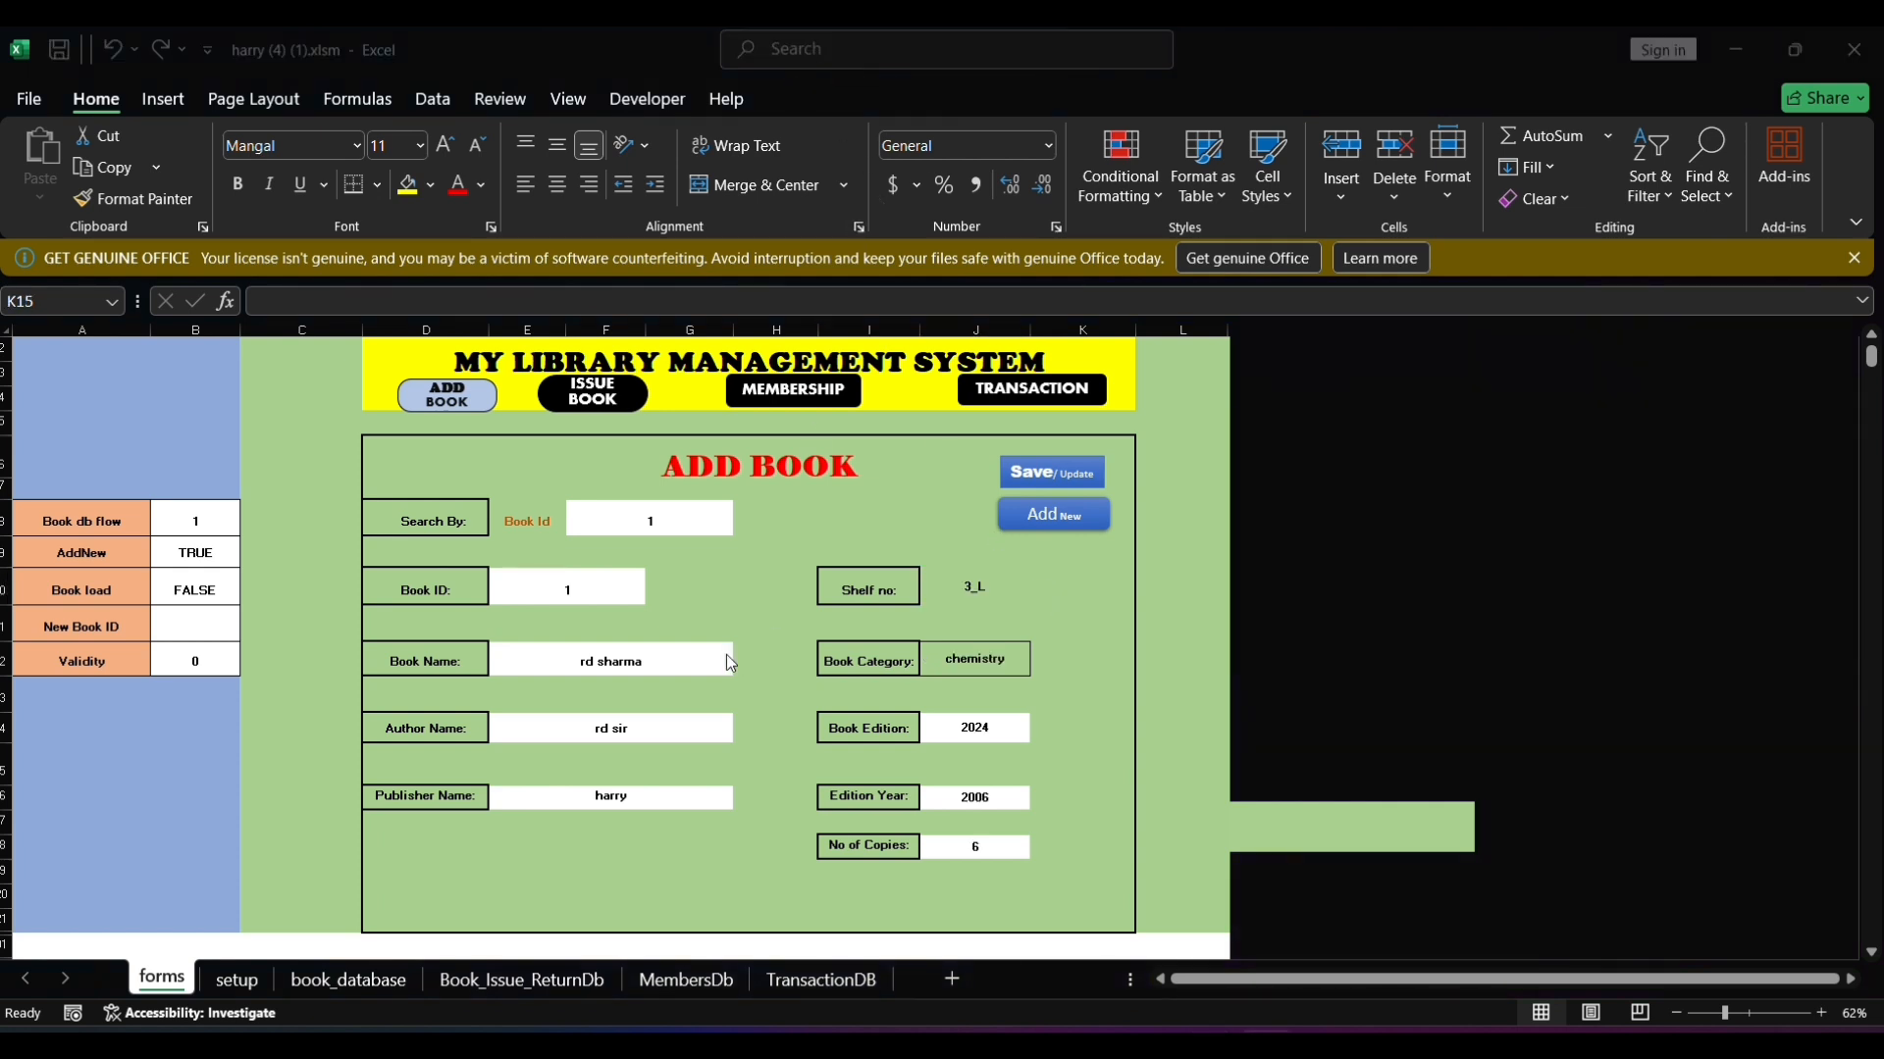
- Check the search value, Book load flag, book ID, book name, author, publisher and shelf number cells of the Add Book form
click(600, 511)
click(599, 522)
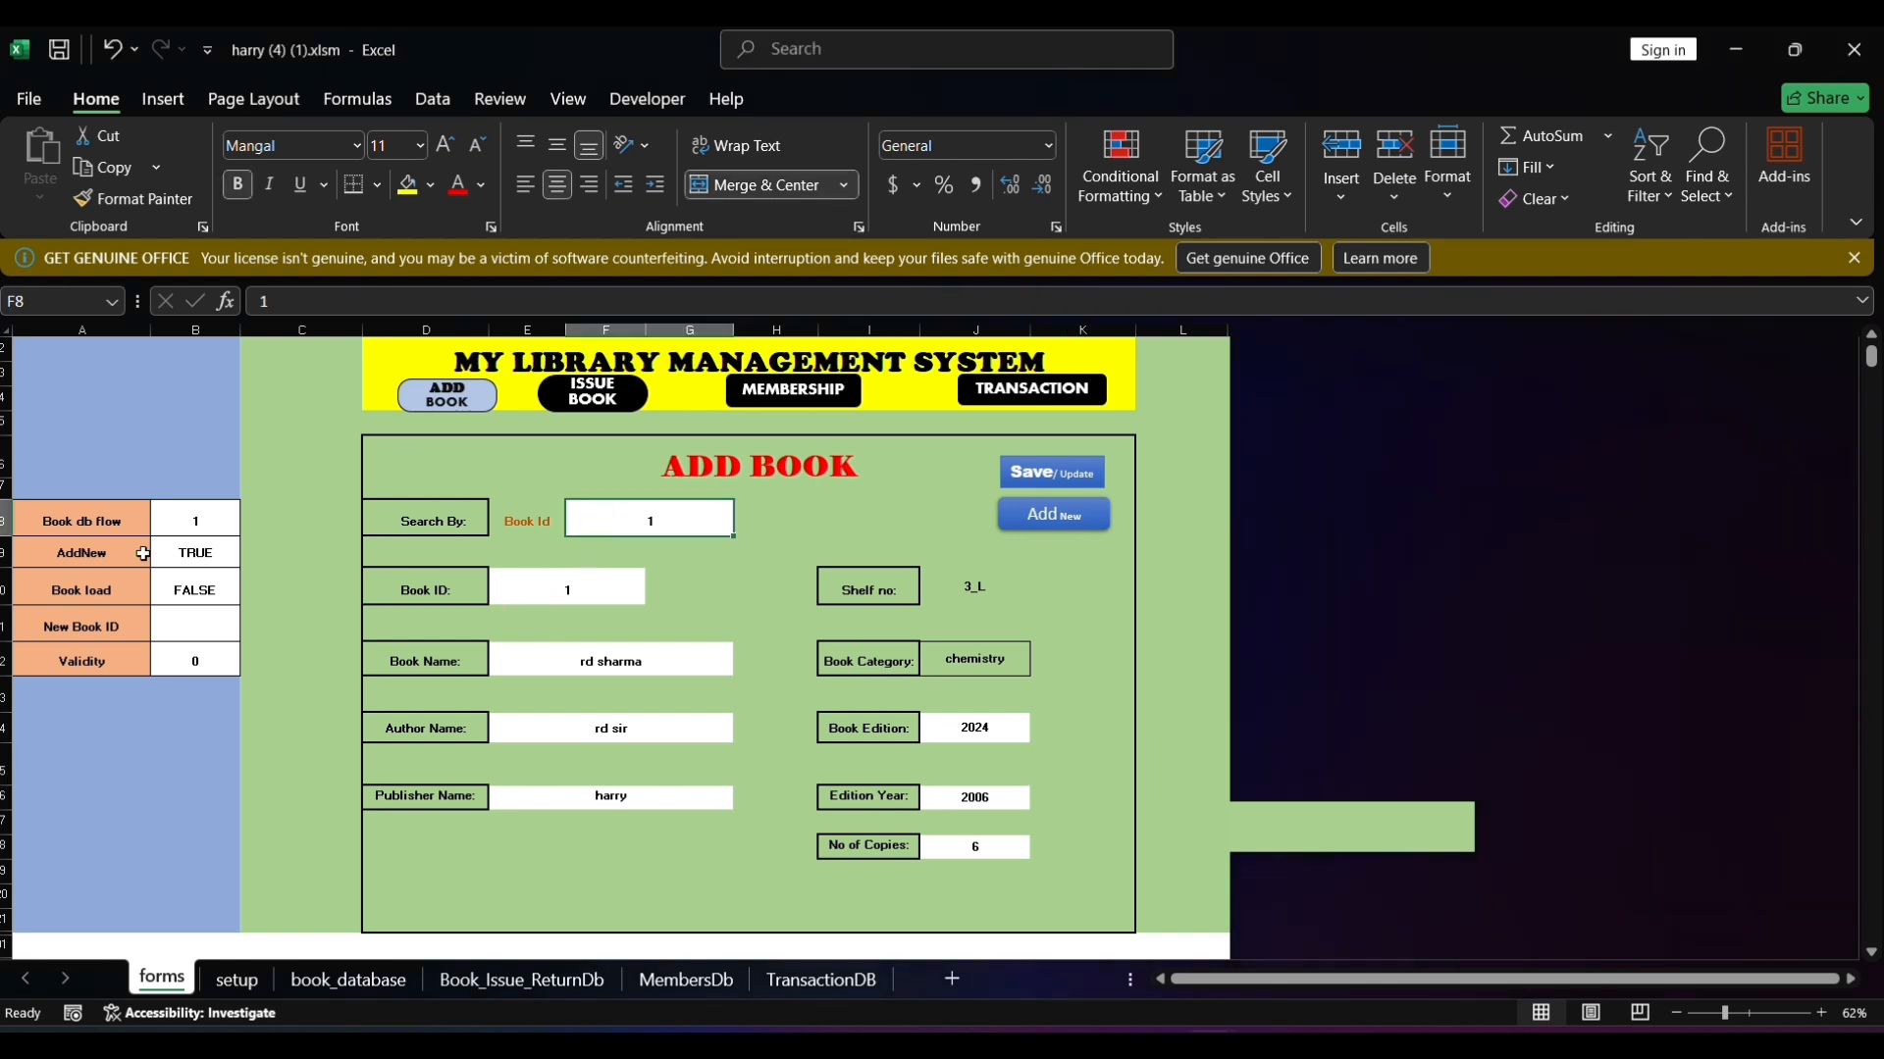
click(208, 595)
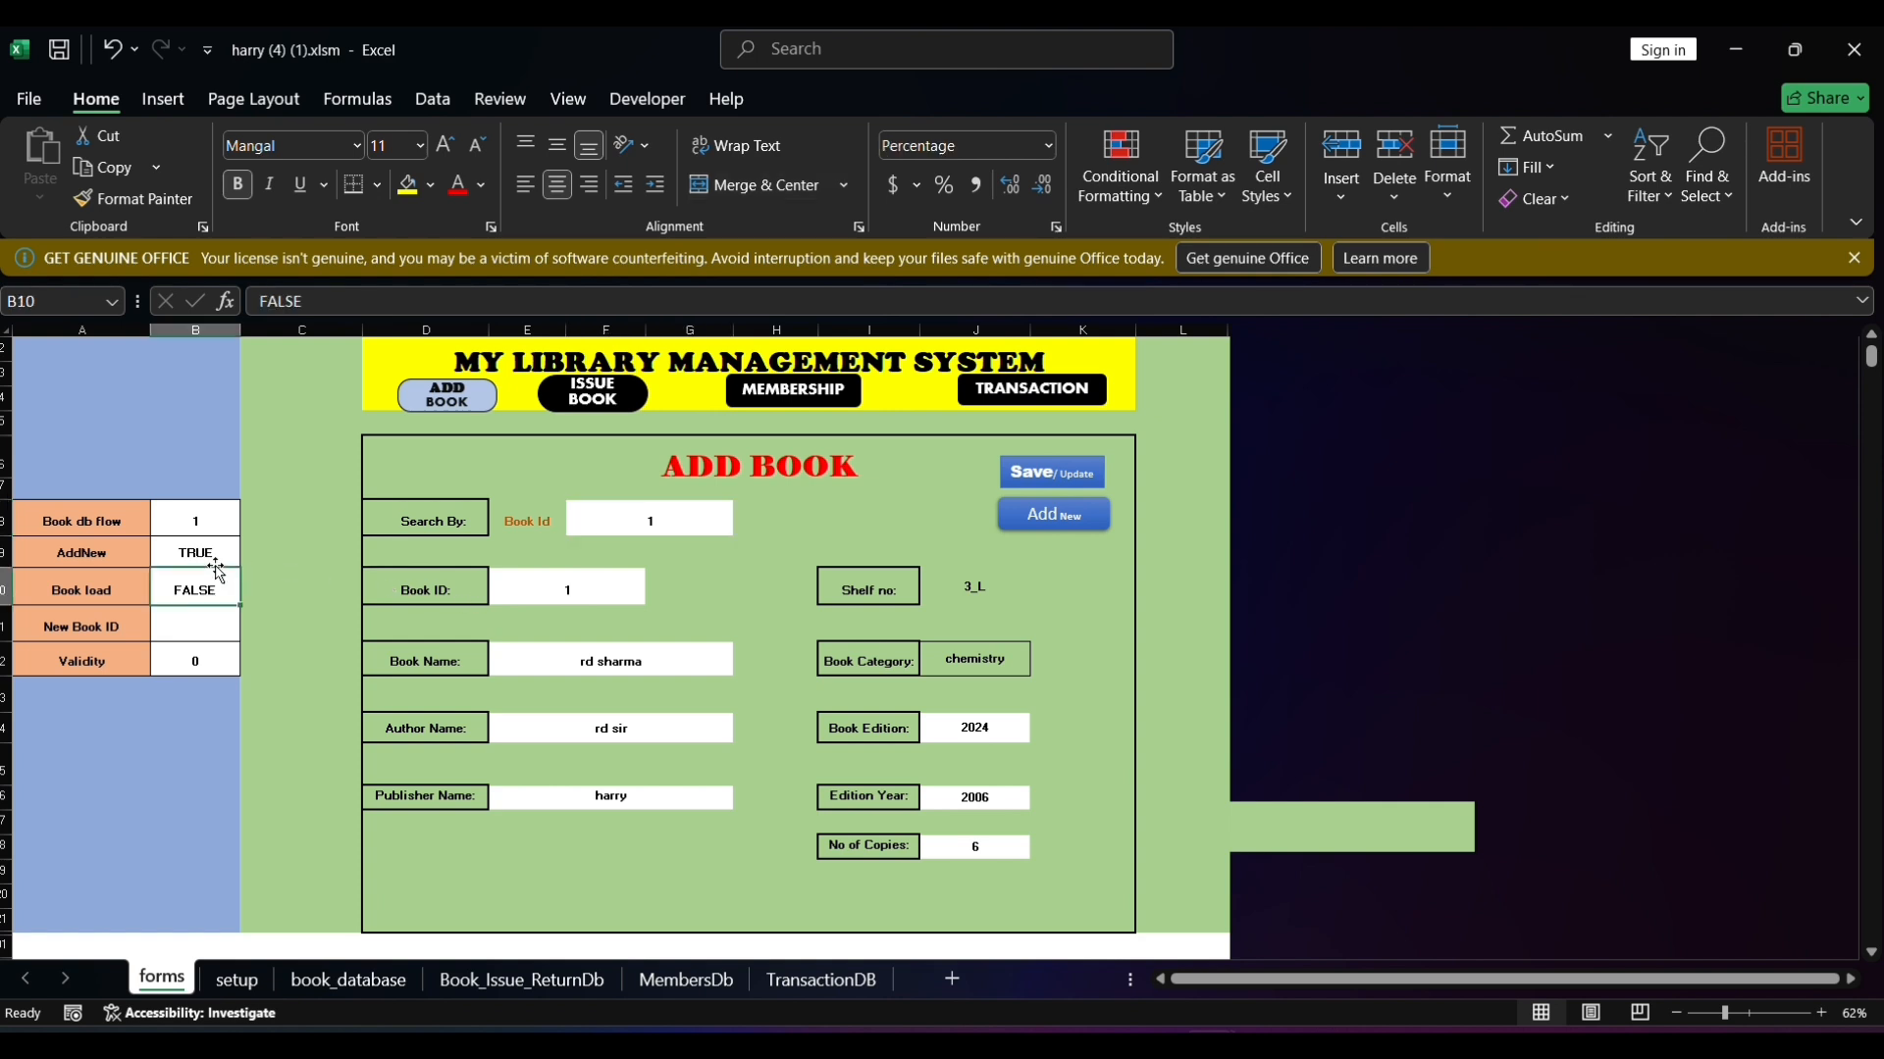
click(503, 591)
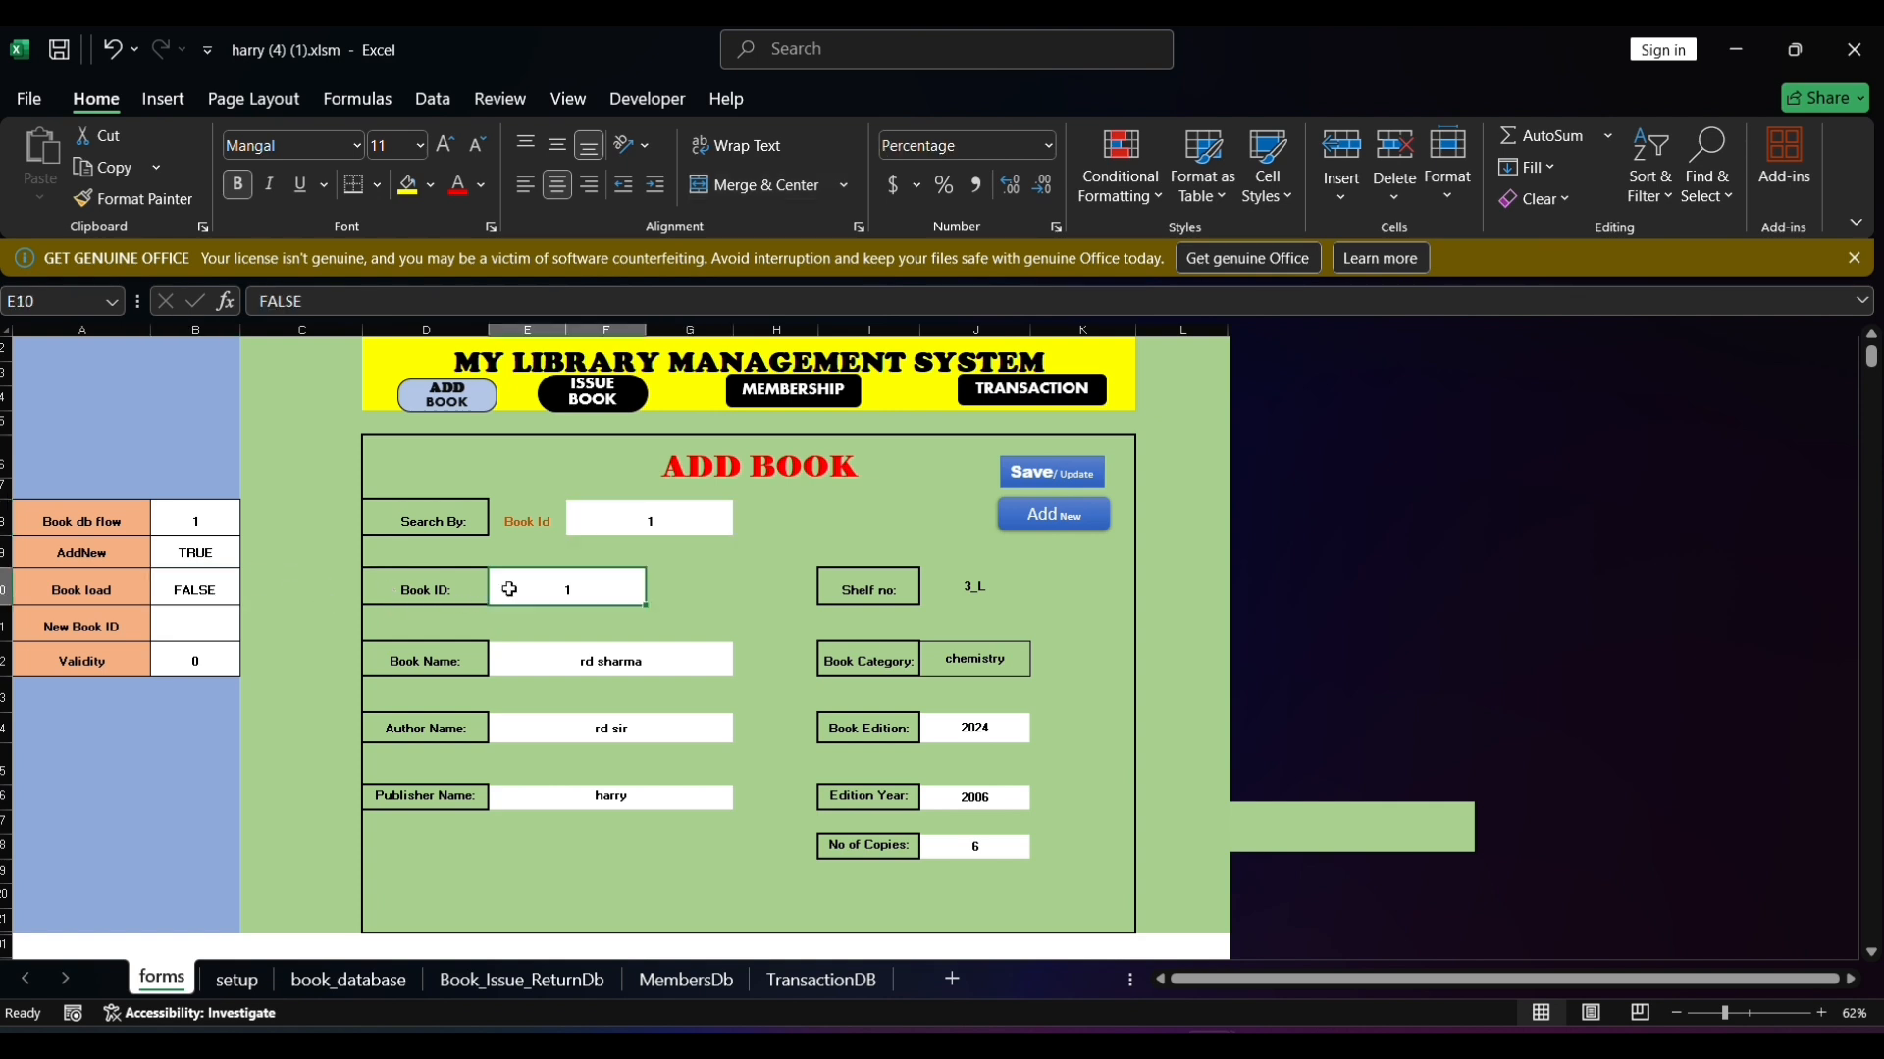
click(581, 662)
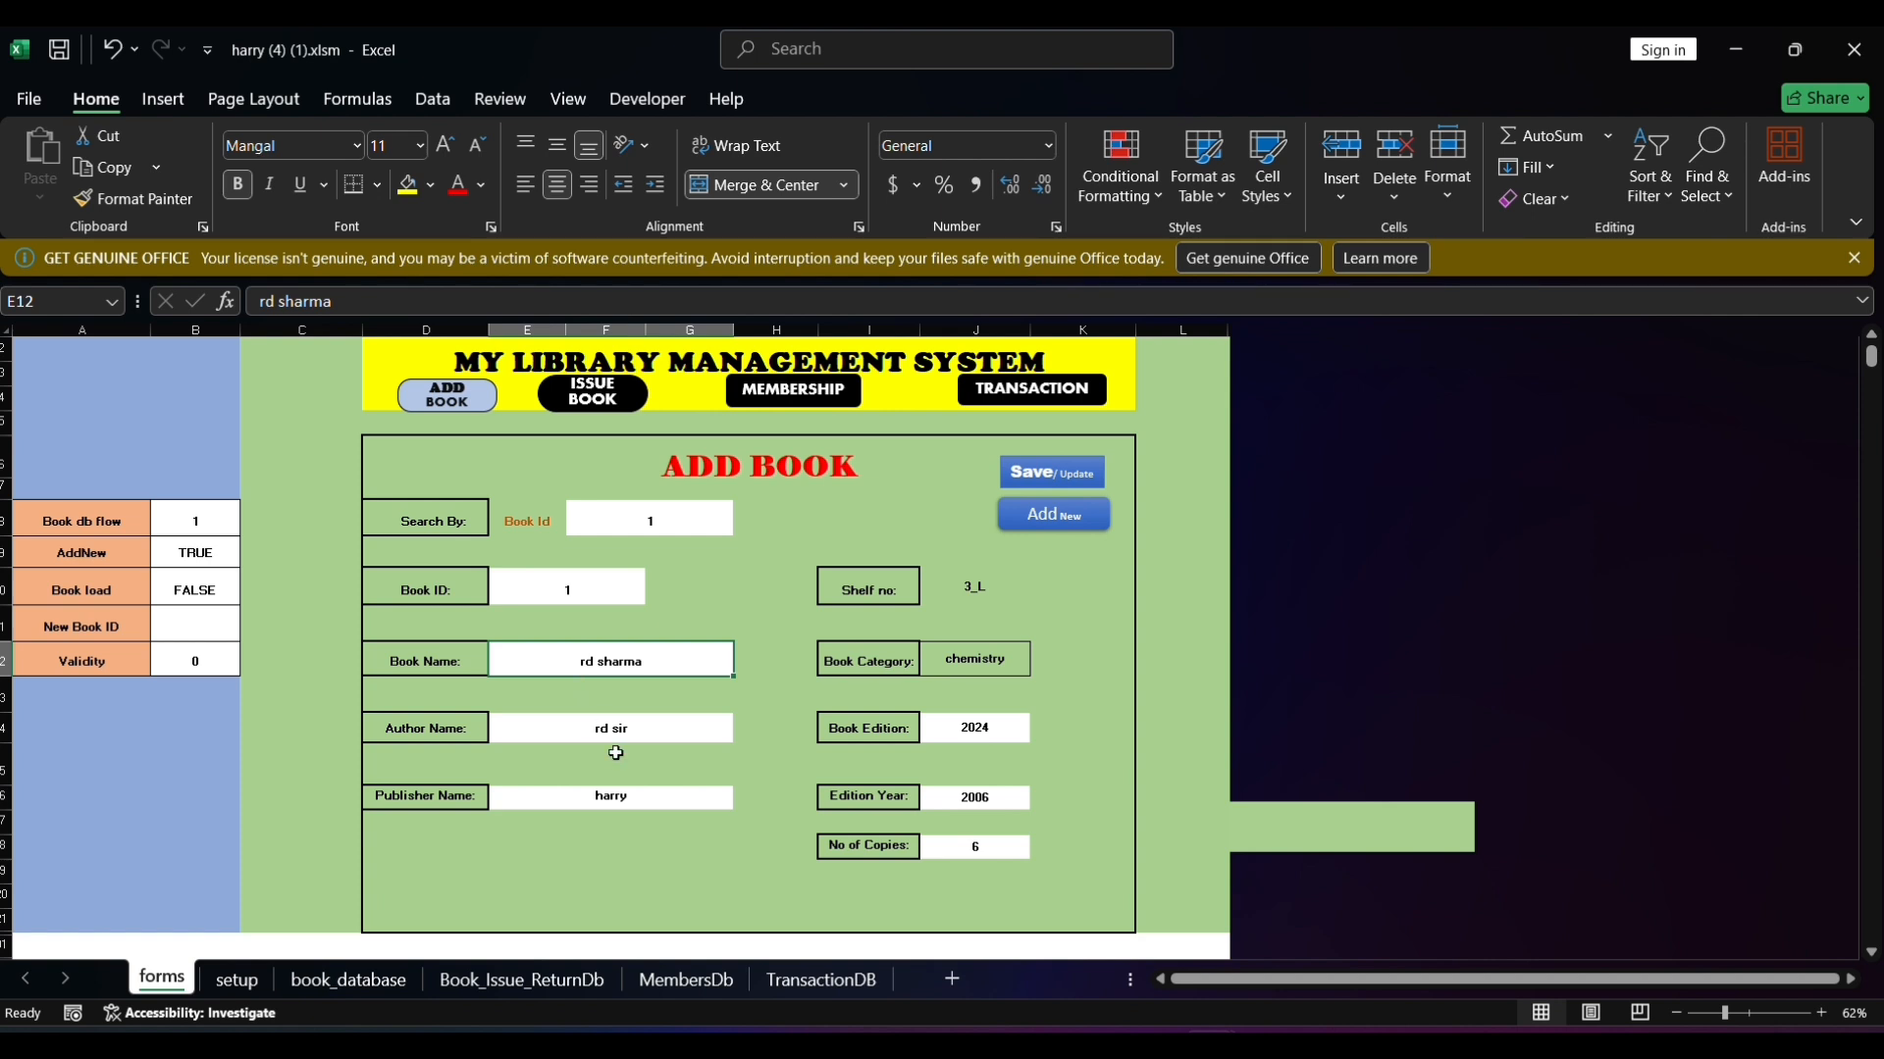
click(597, 730)
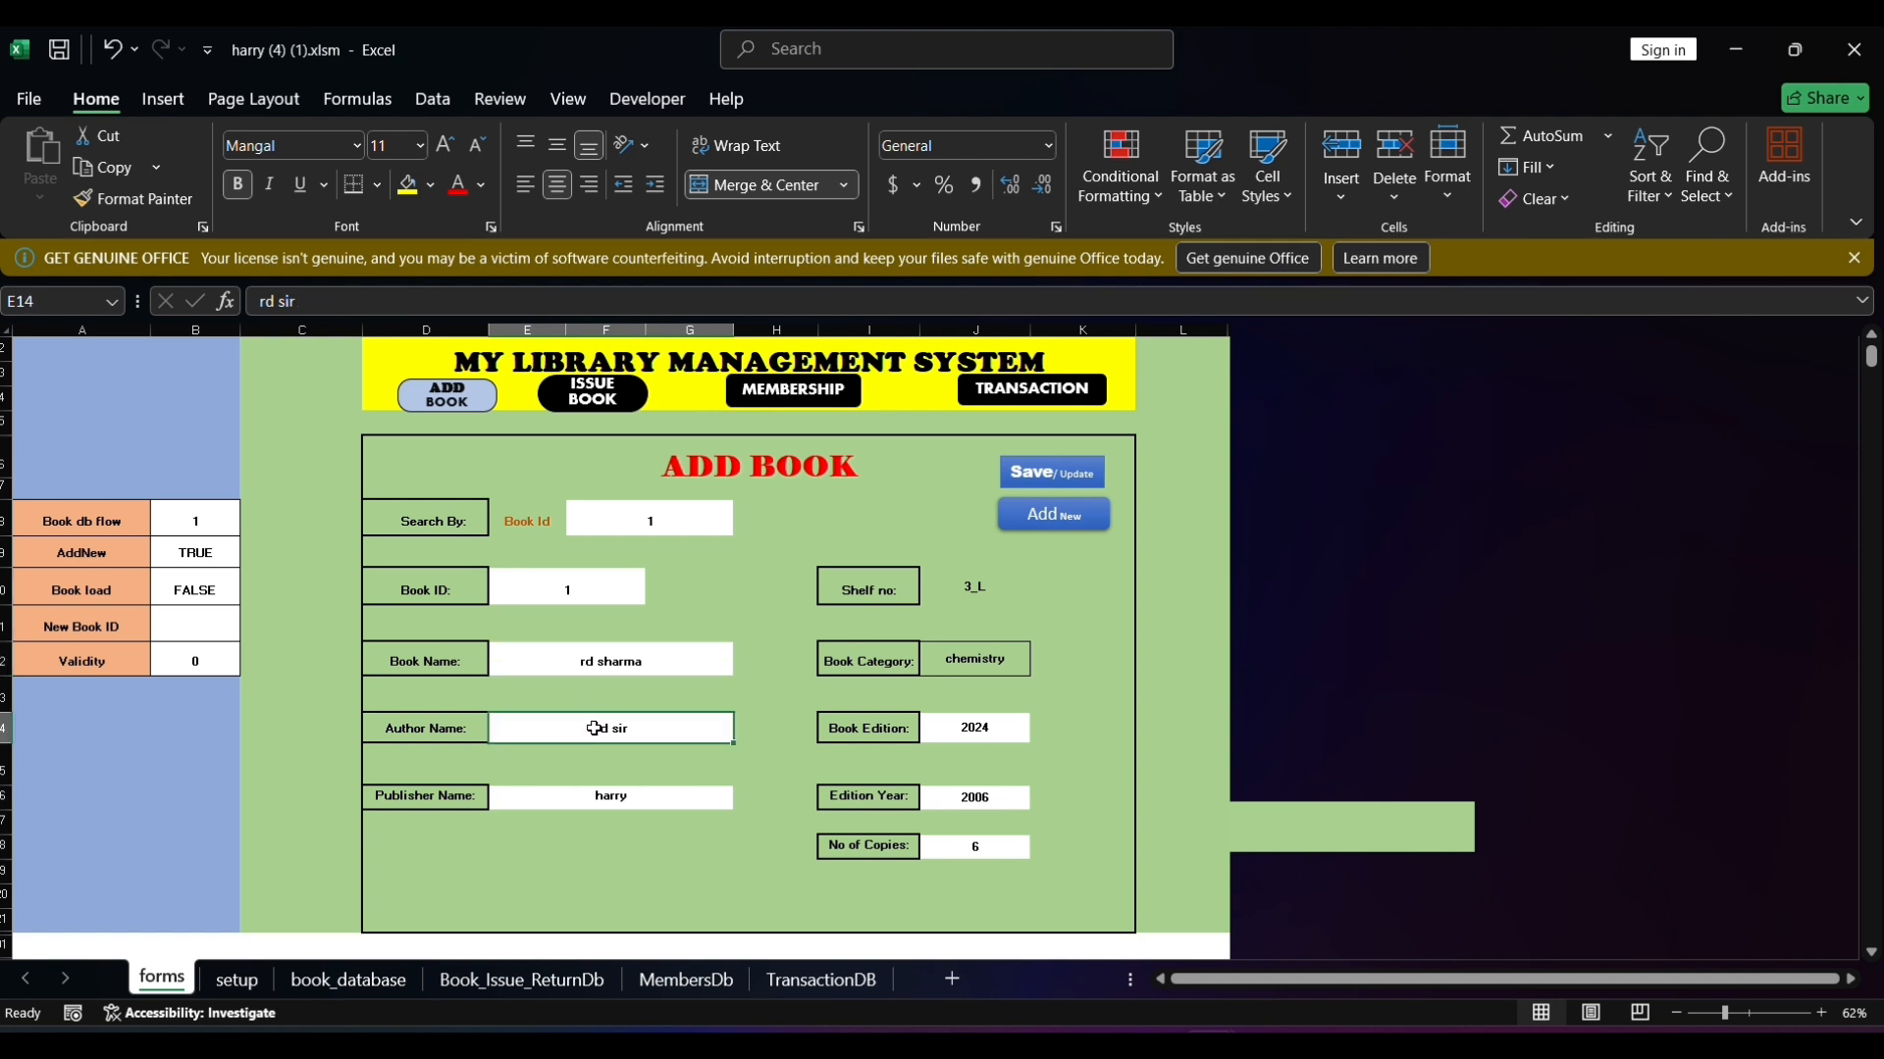
click(557, 810)
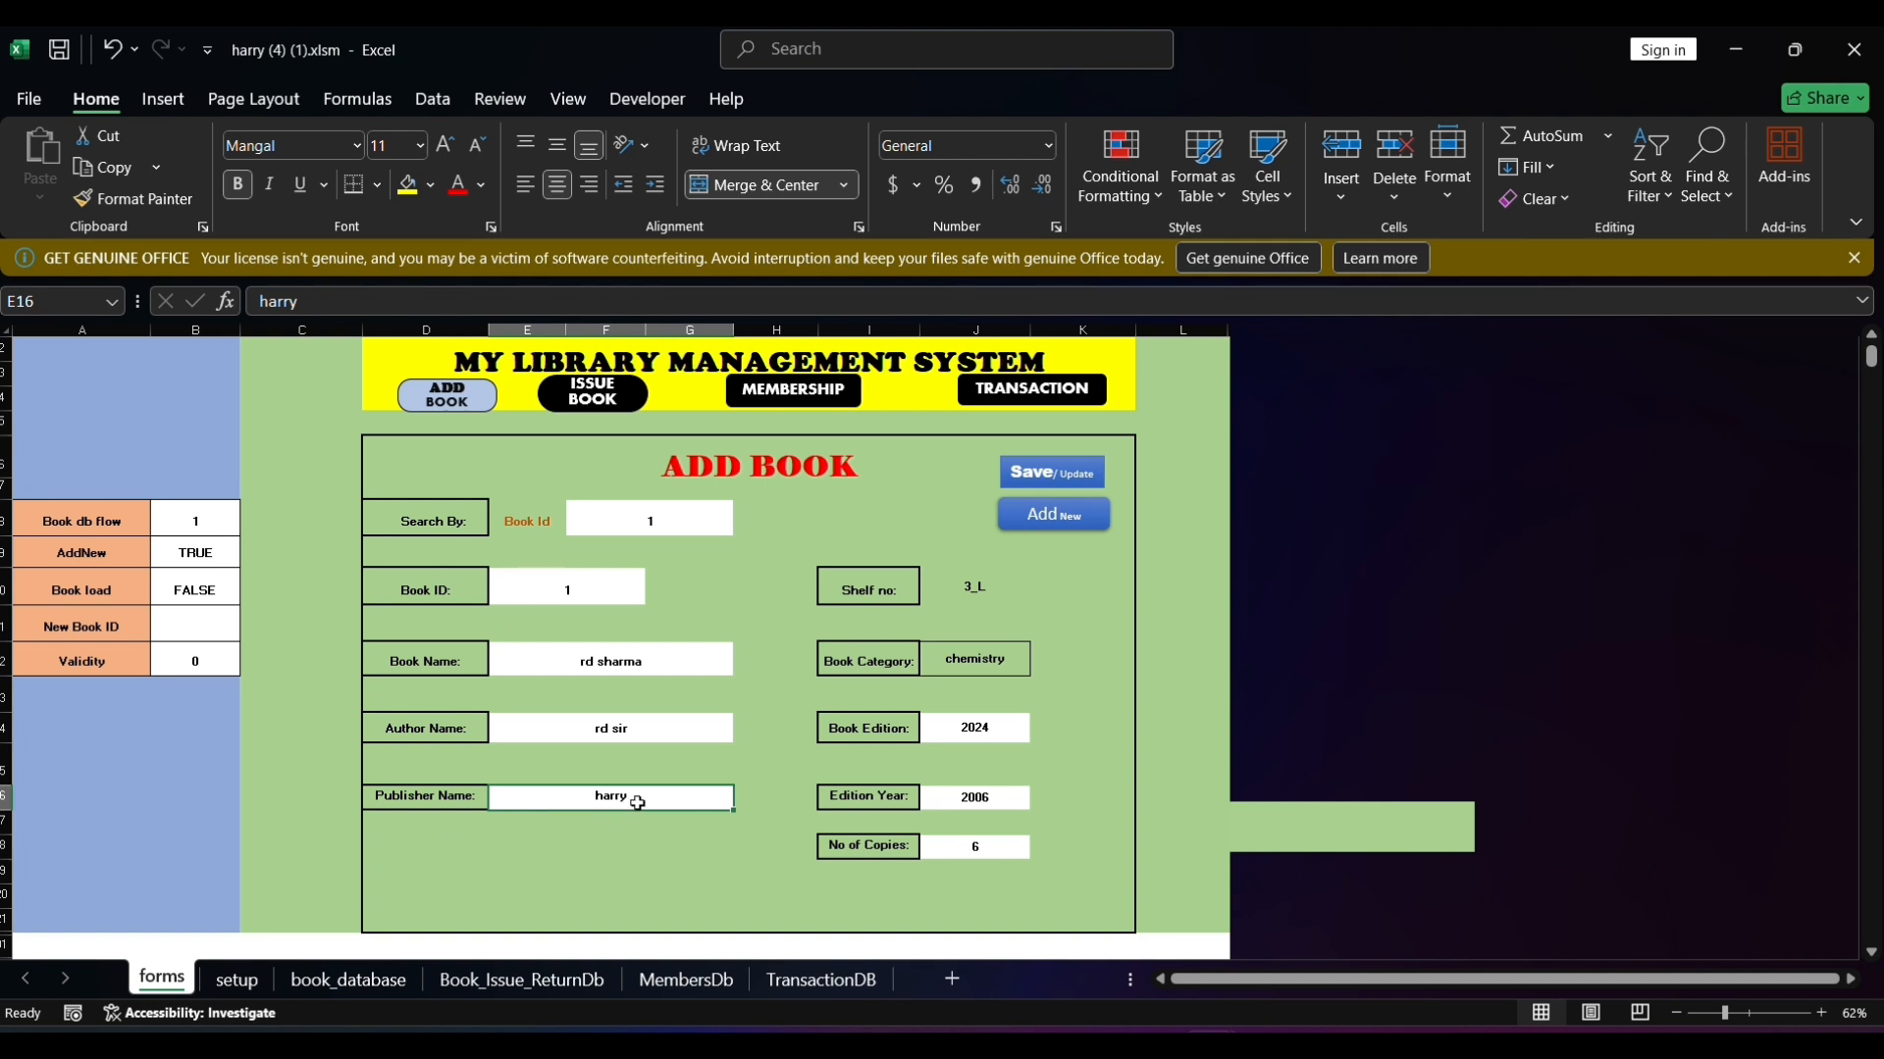
click(972, 599)
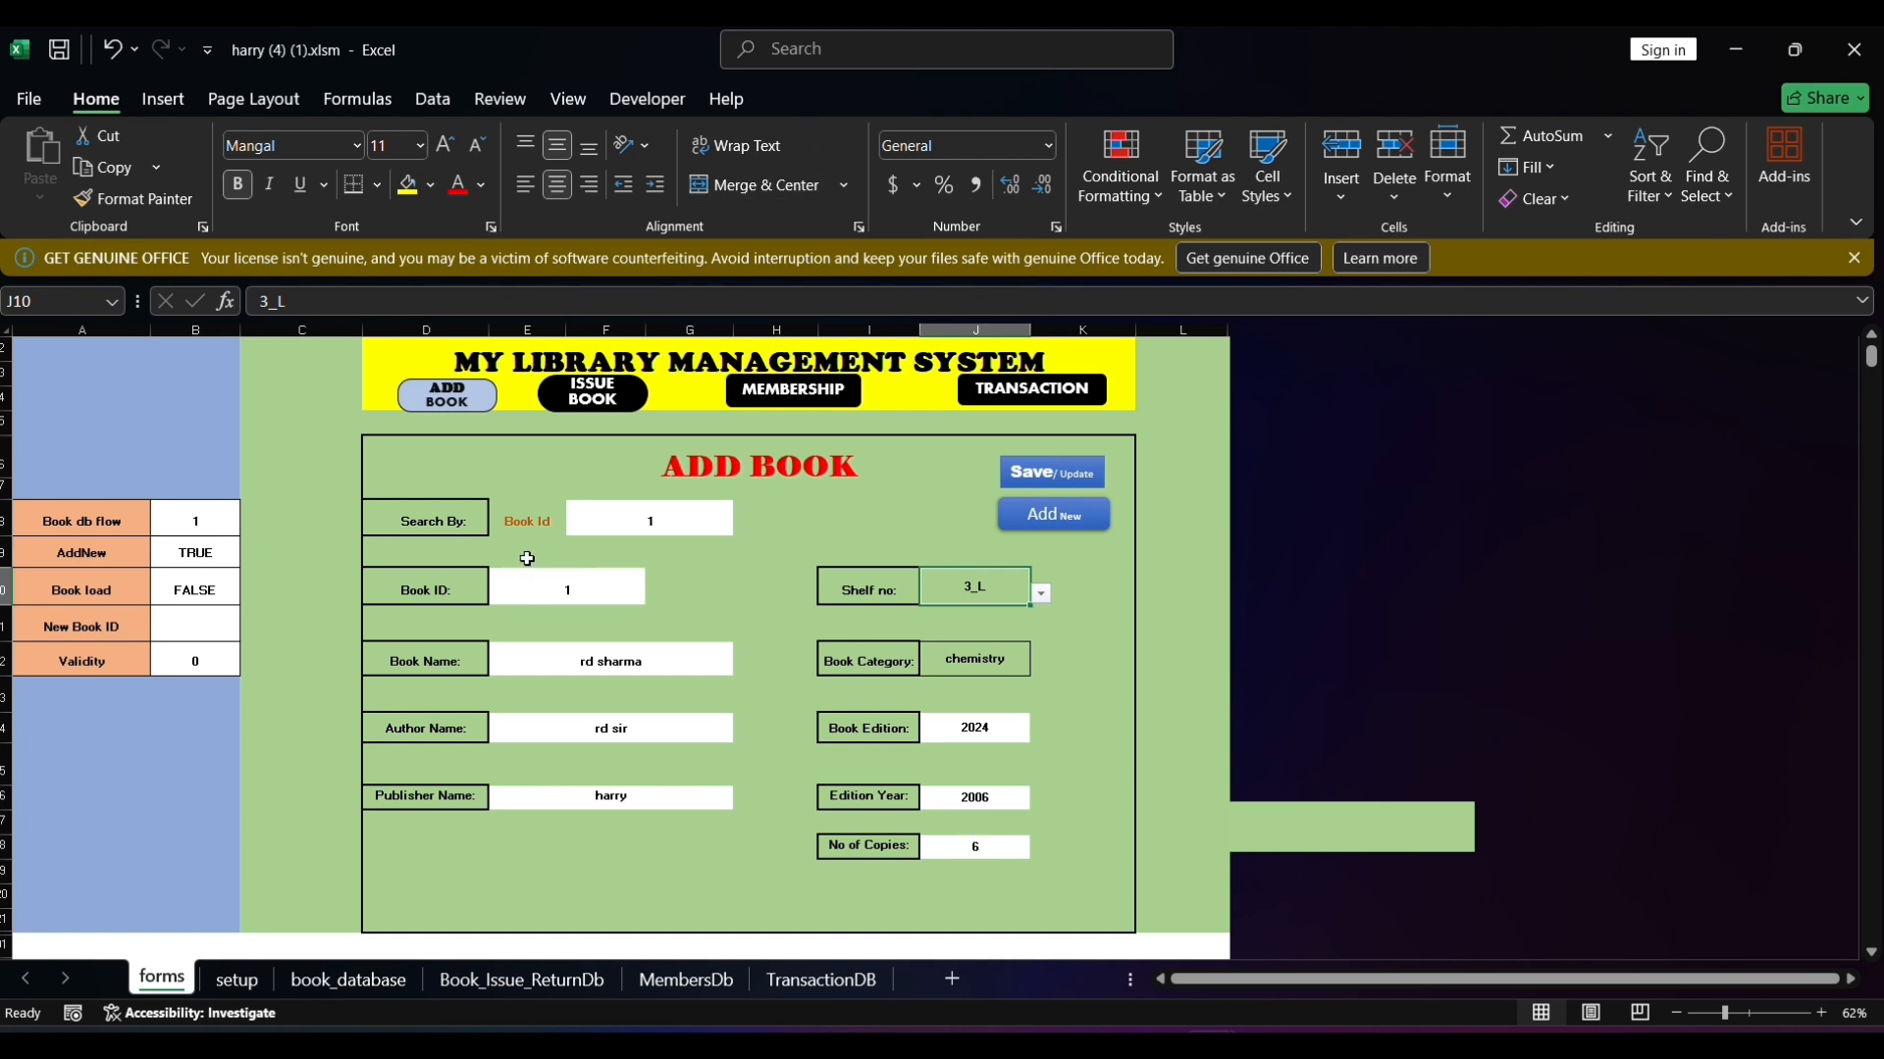
- Try to save the book record and check the entries stored on the book_database sheet
click(1035, 491)
click(388, 992)
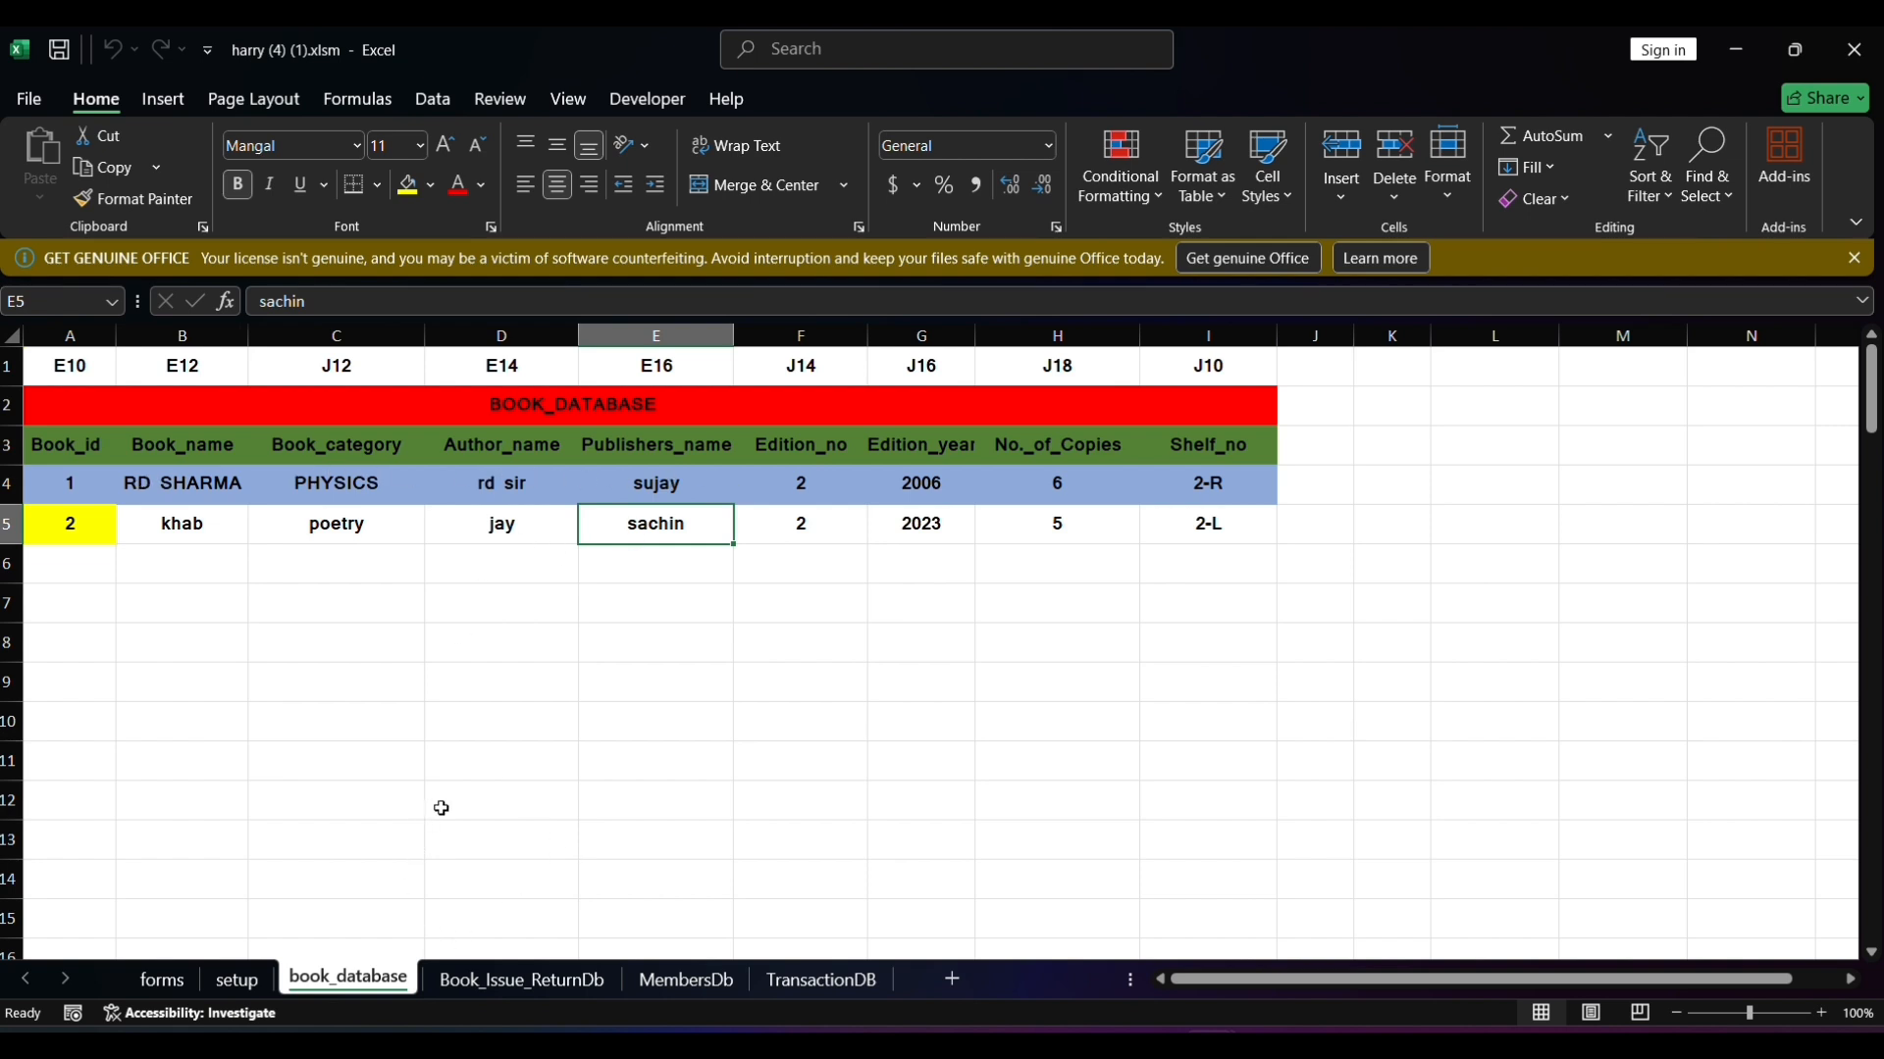
- Return to the forms sheet, bring up the Issue and Return Book form and enter chemistry as the book name
click(164, 980)
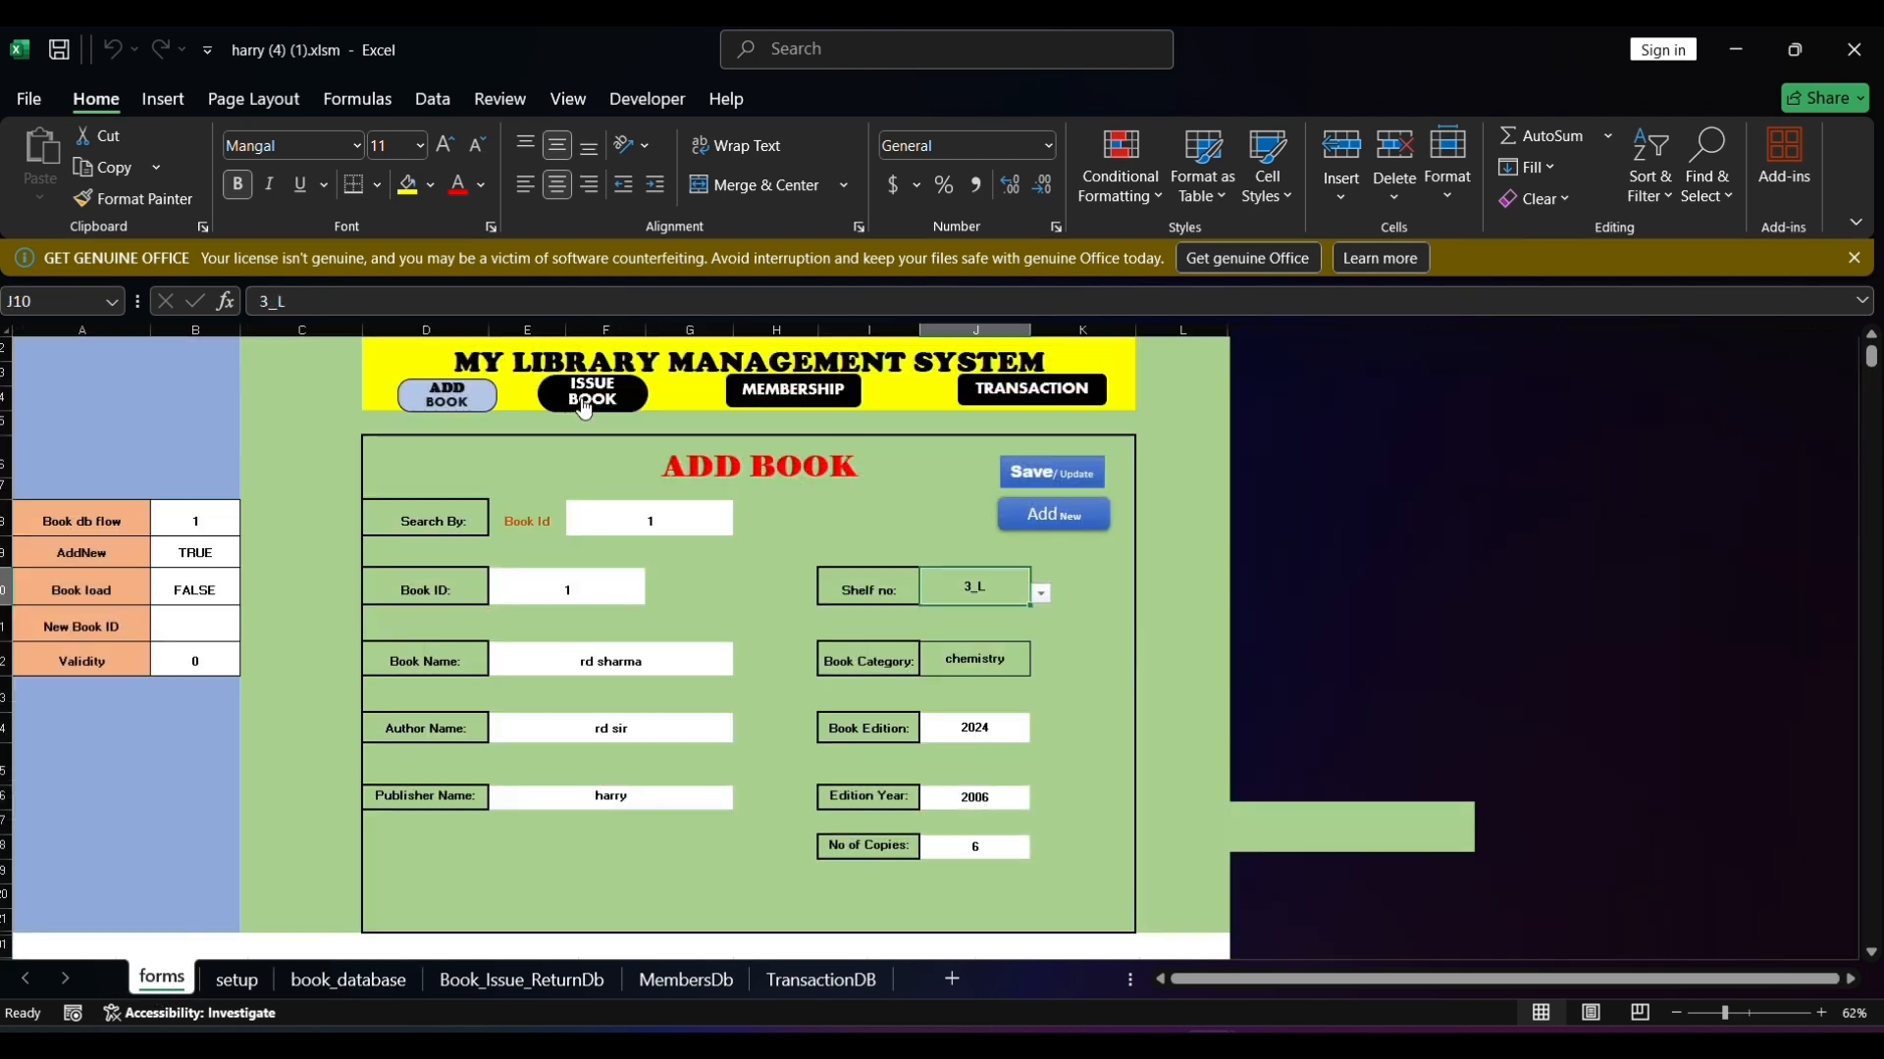
click(586, 407)
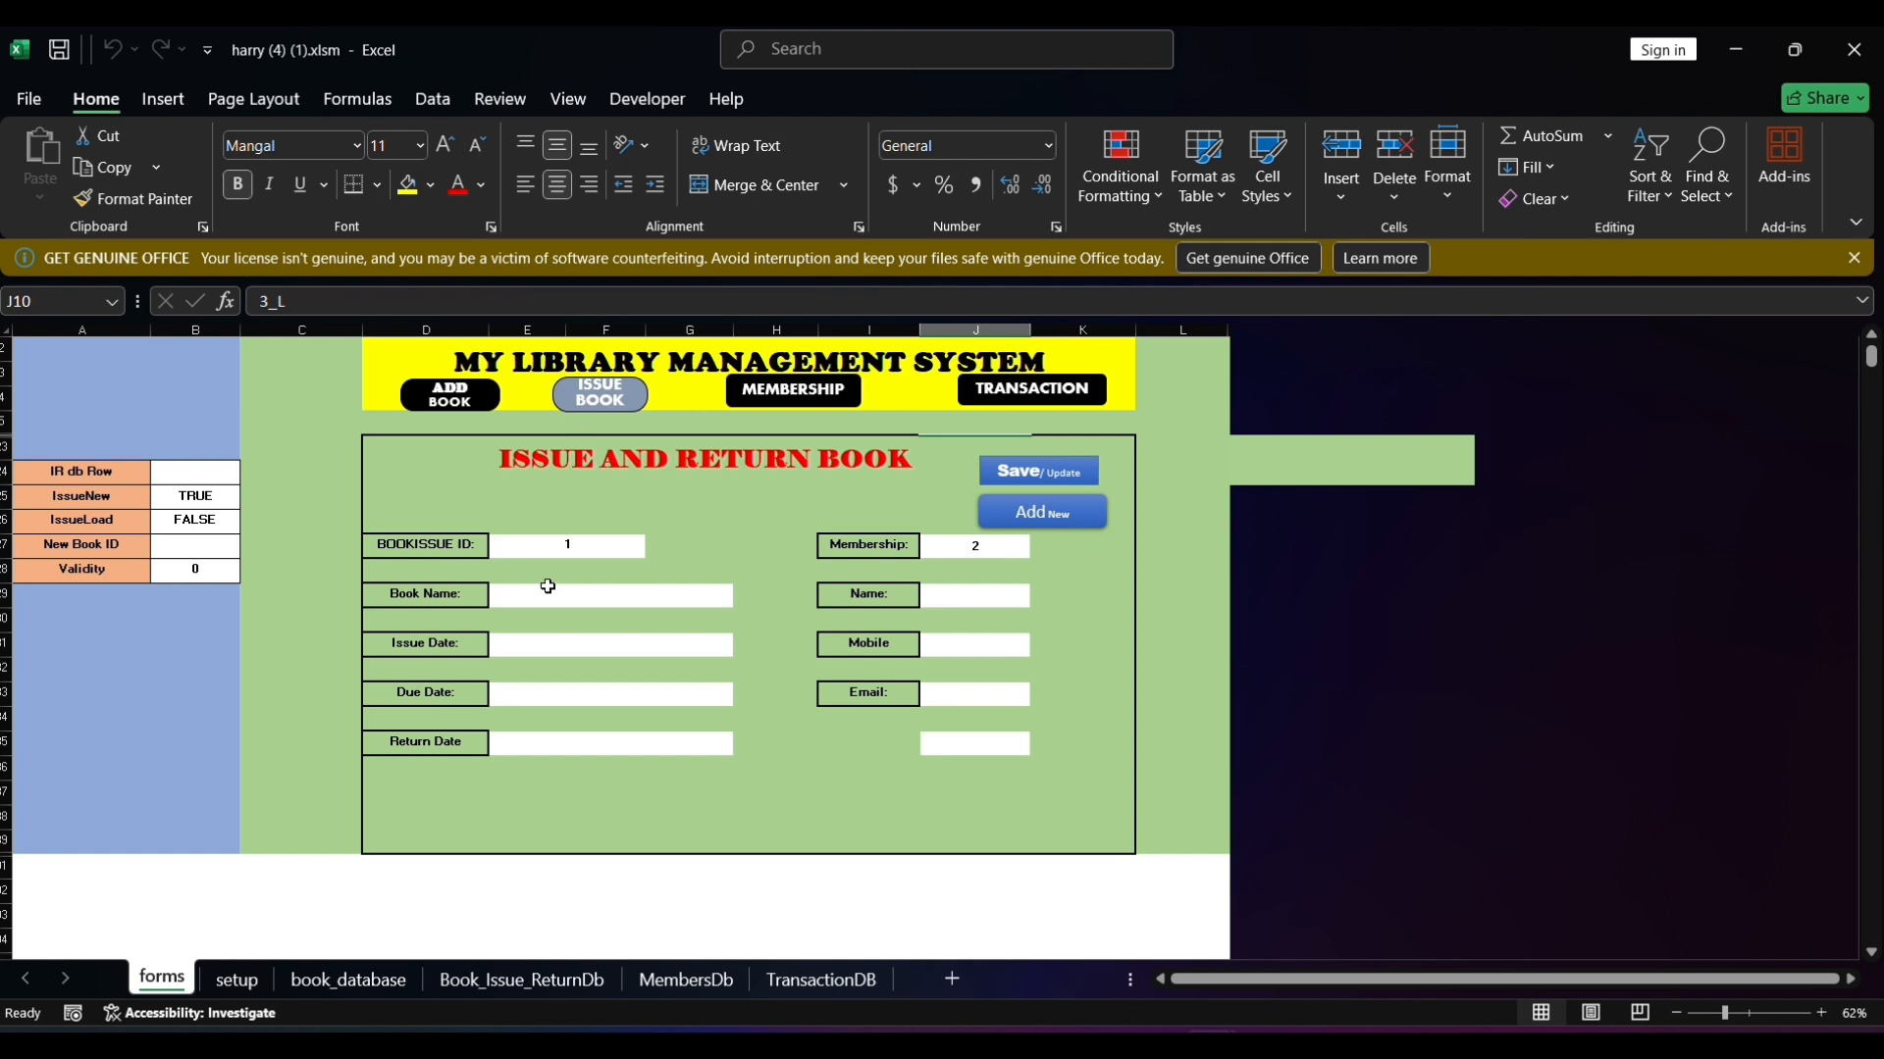
click(563, 548)
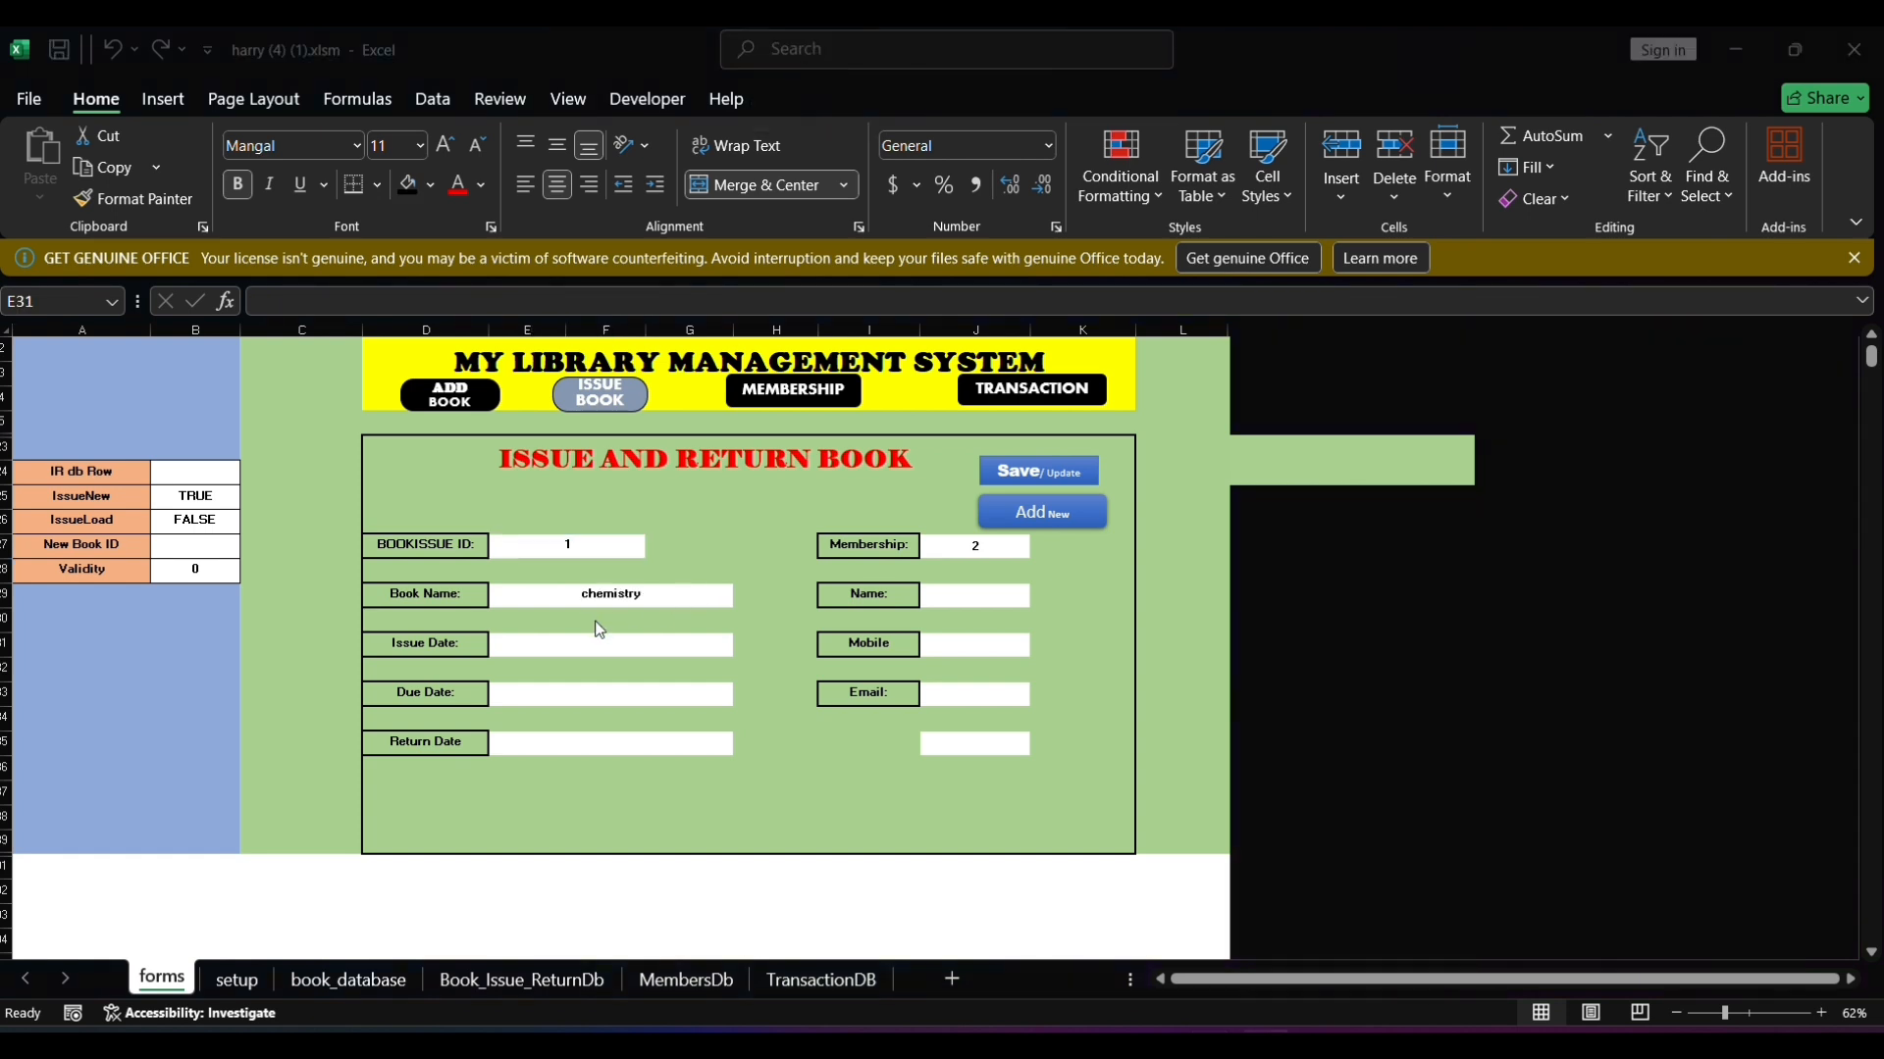
- Set the issue date to 12/5/2024 in the Issue and Return Book form and select the due date field
click(594, 637)
double_click(591, 638)
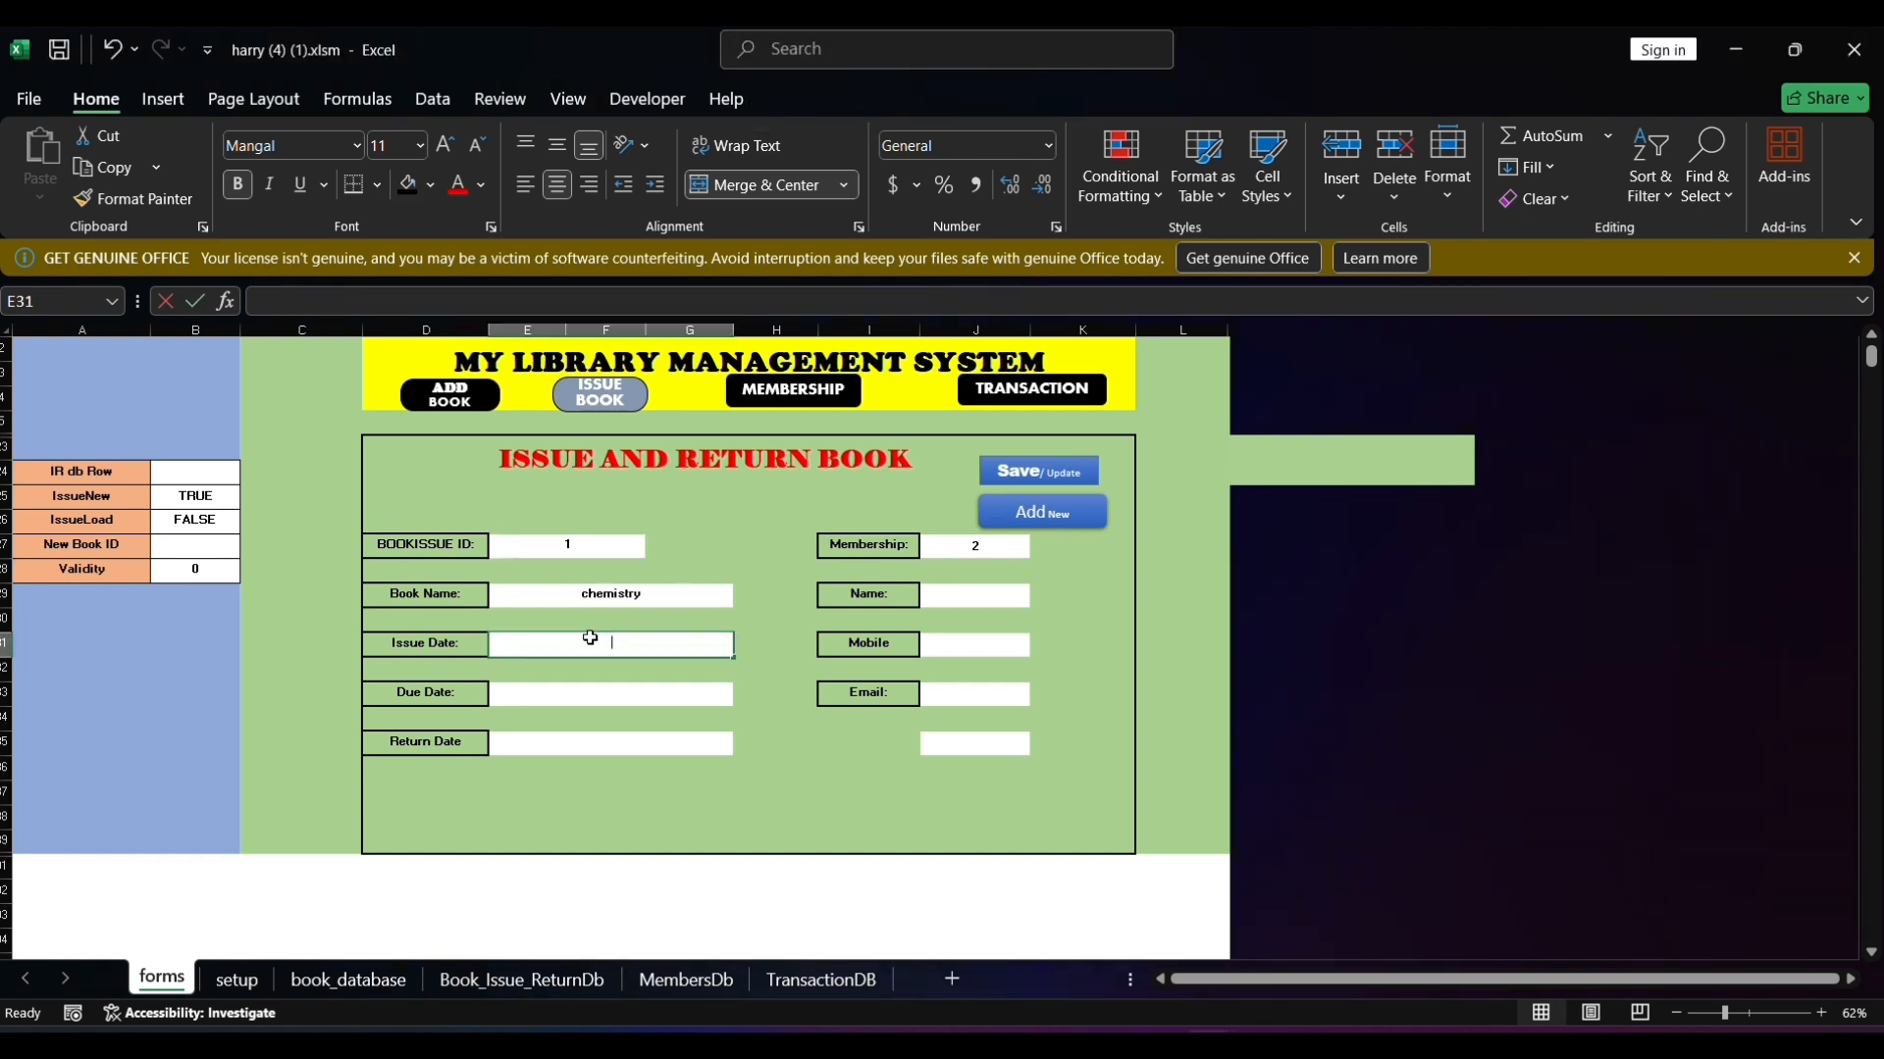
text(12/)
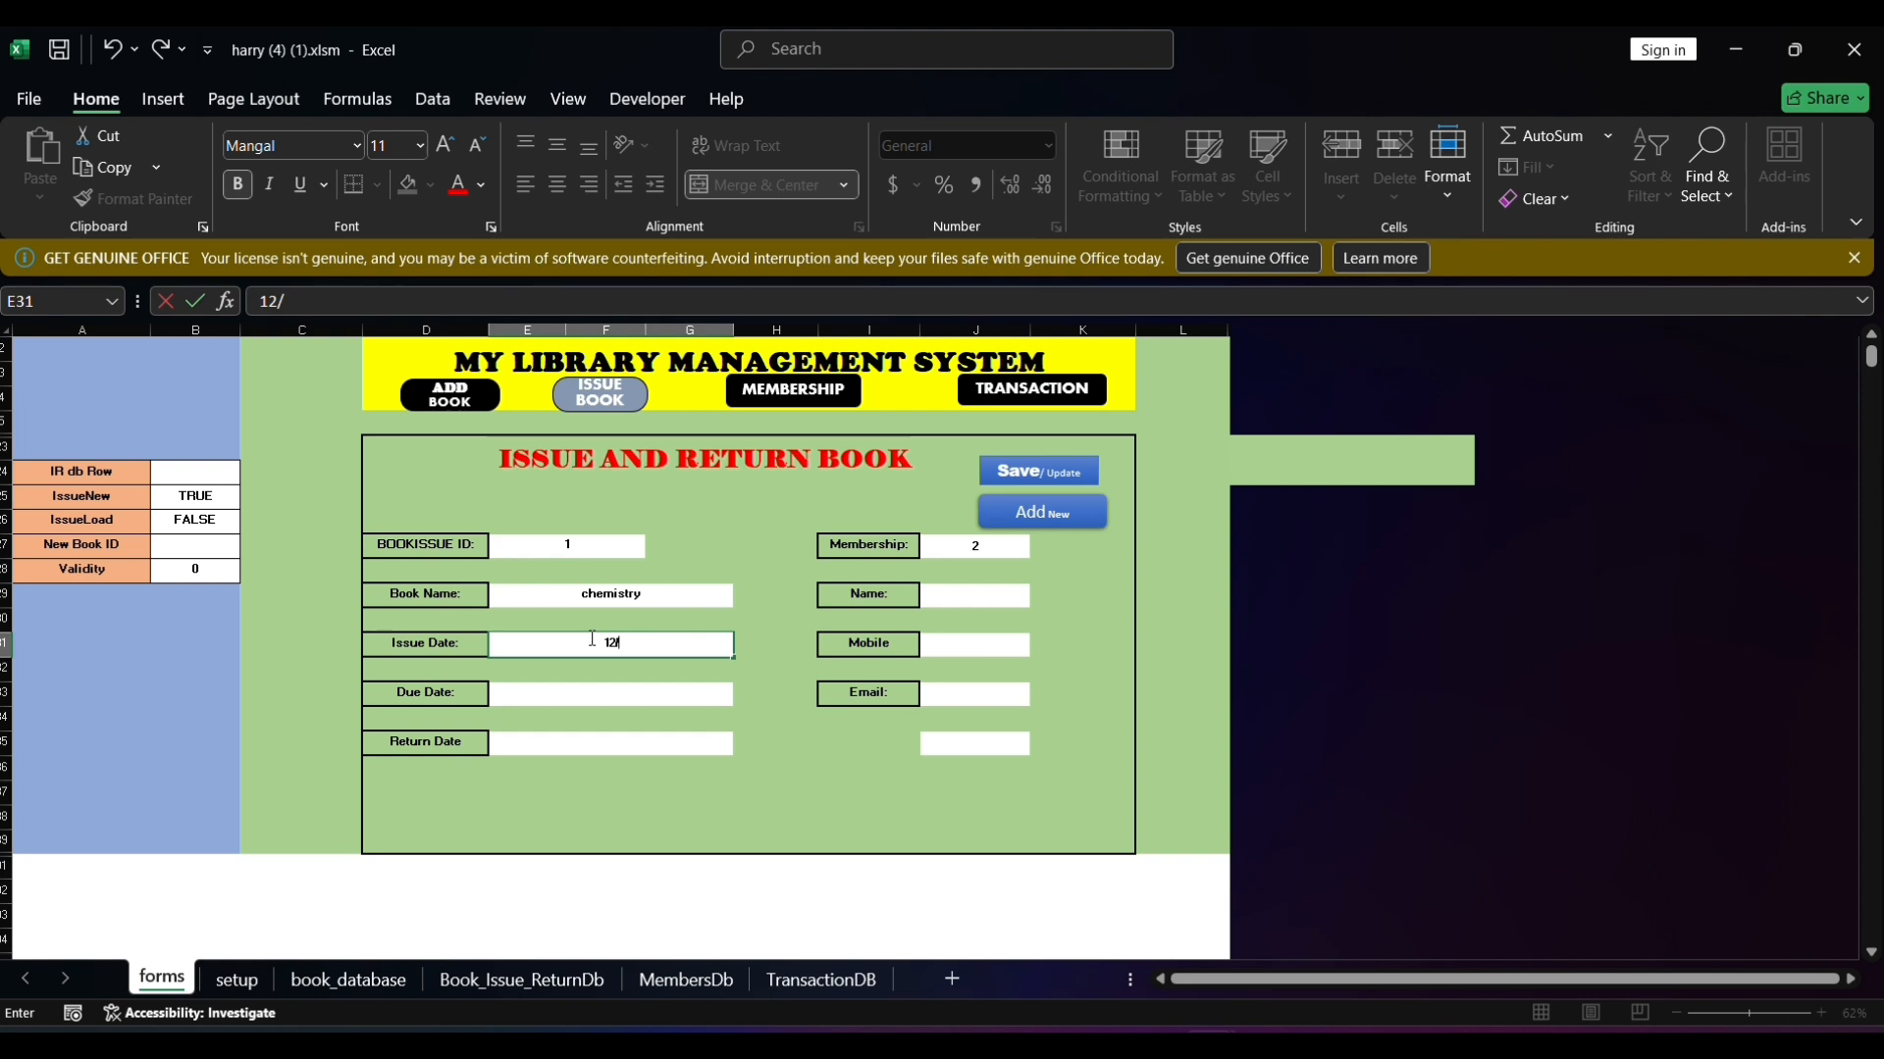
text(5/2024)
key(Return)
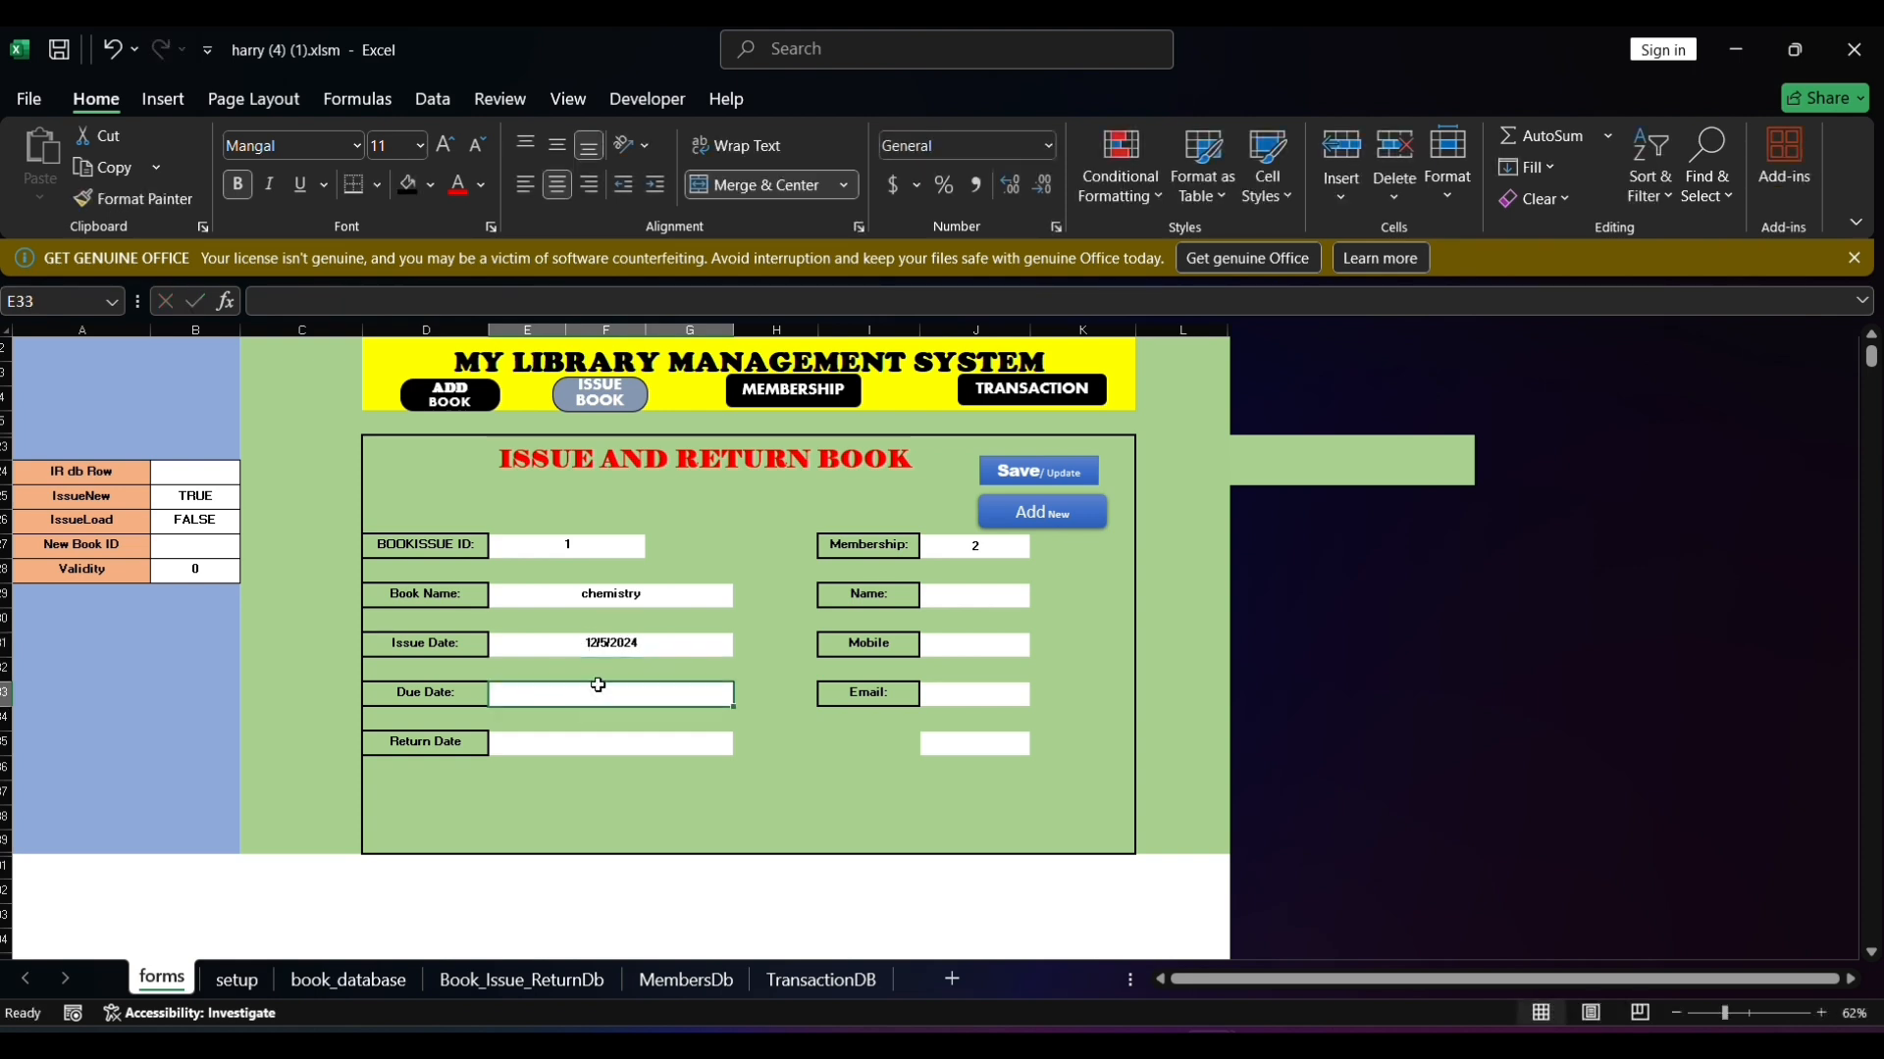
click(636, 650)
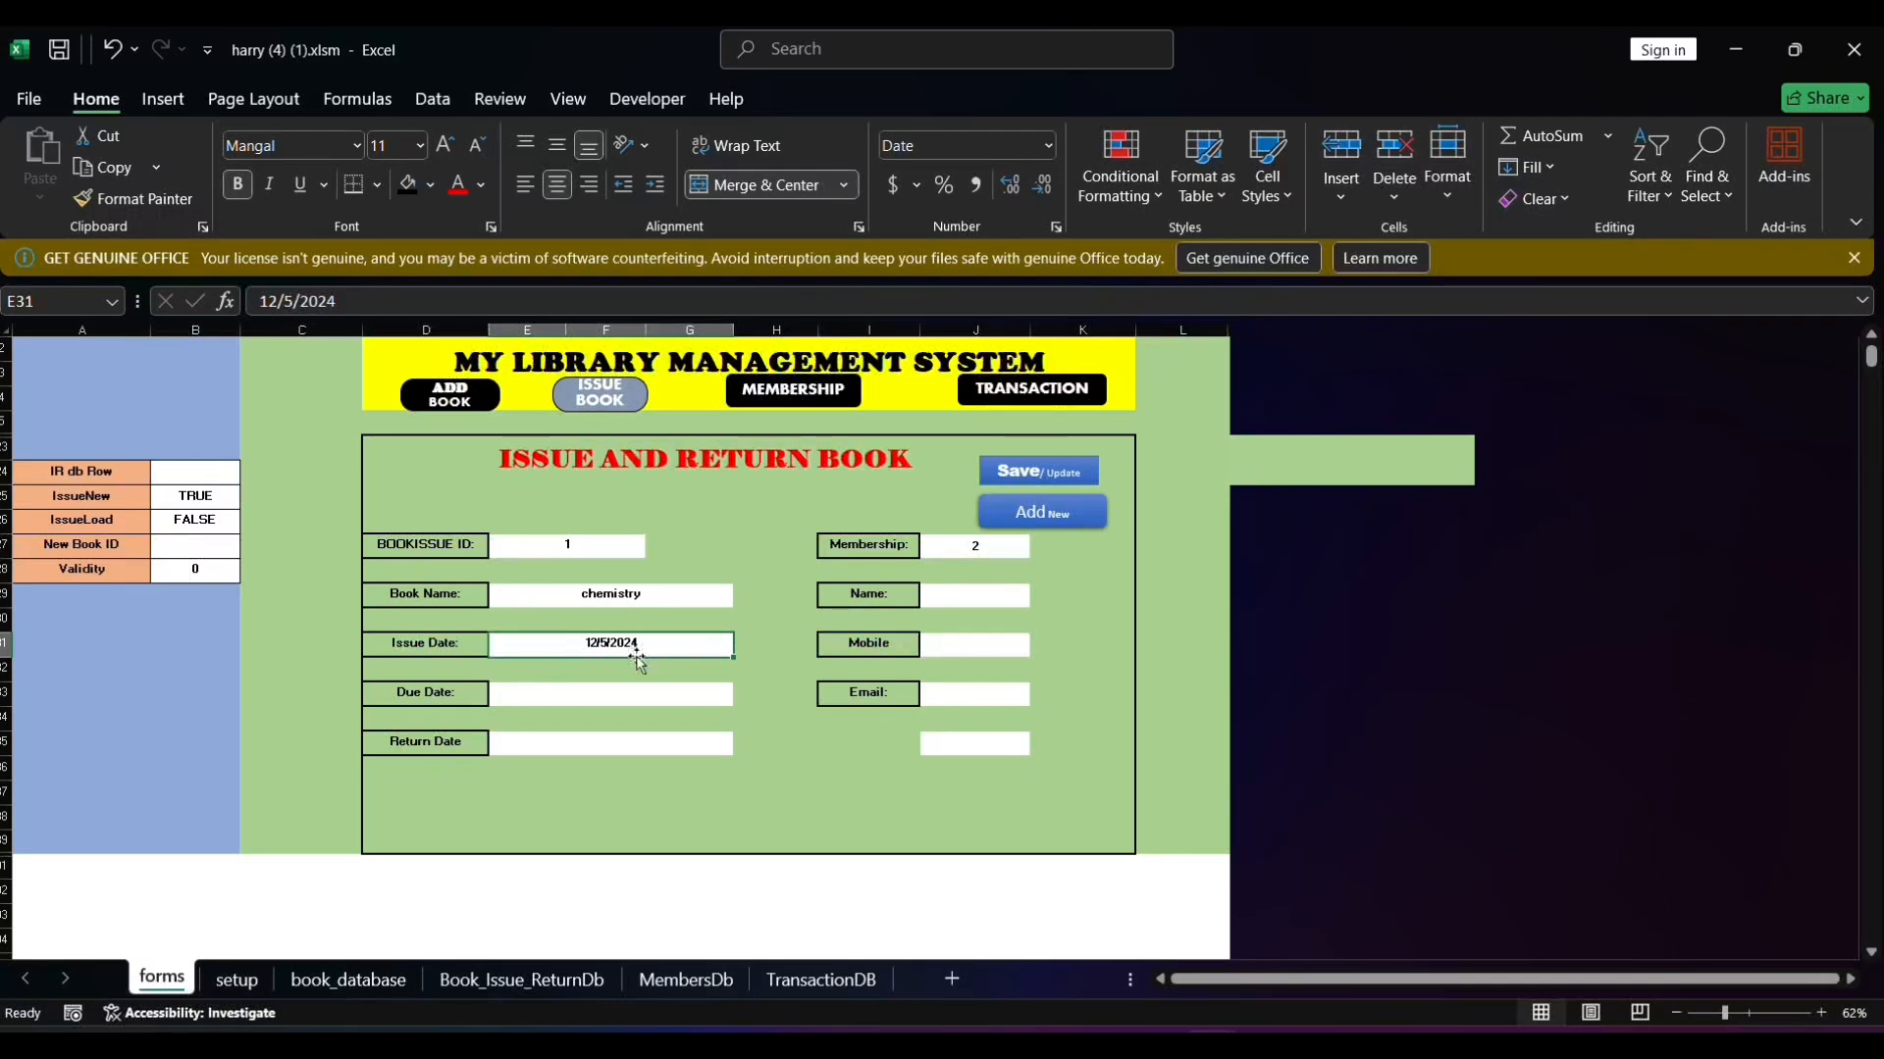
click(641, 694)
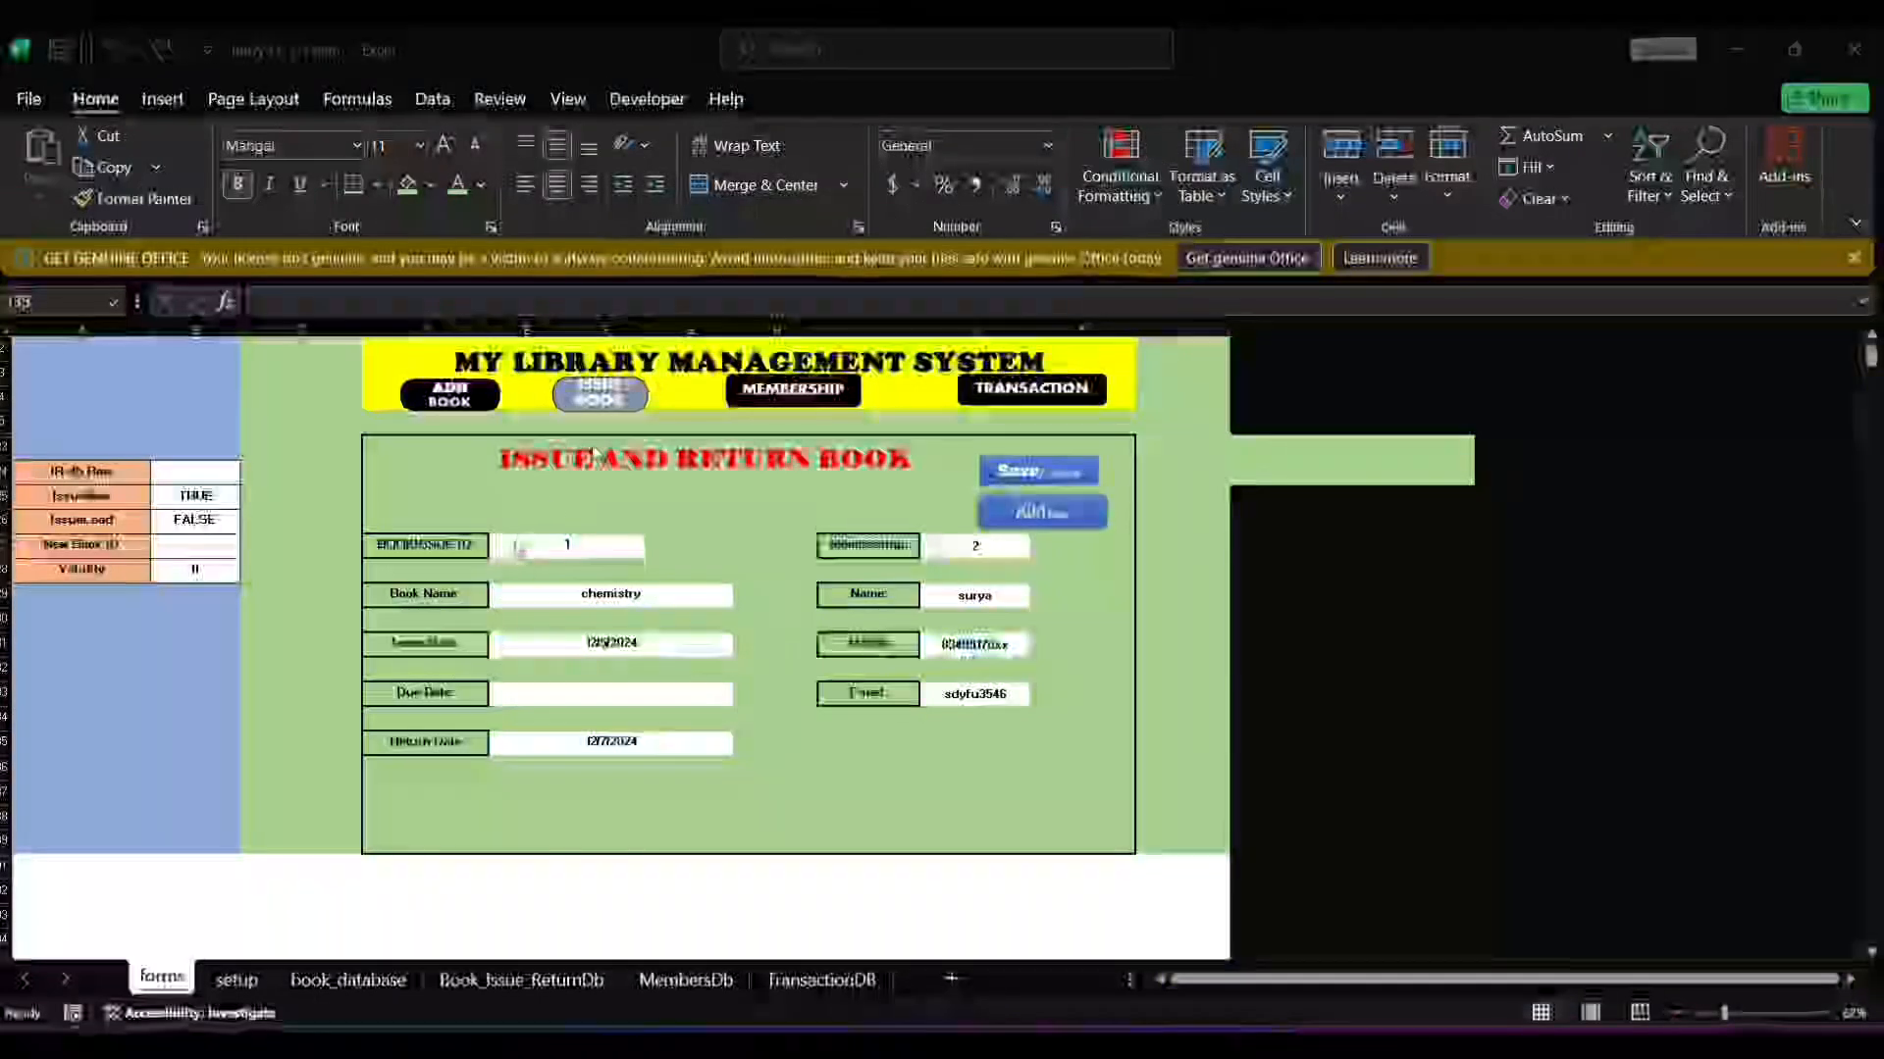
- Check the book issue ID and book name entries of the Issue and Return Book form
click(519, 551)
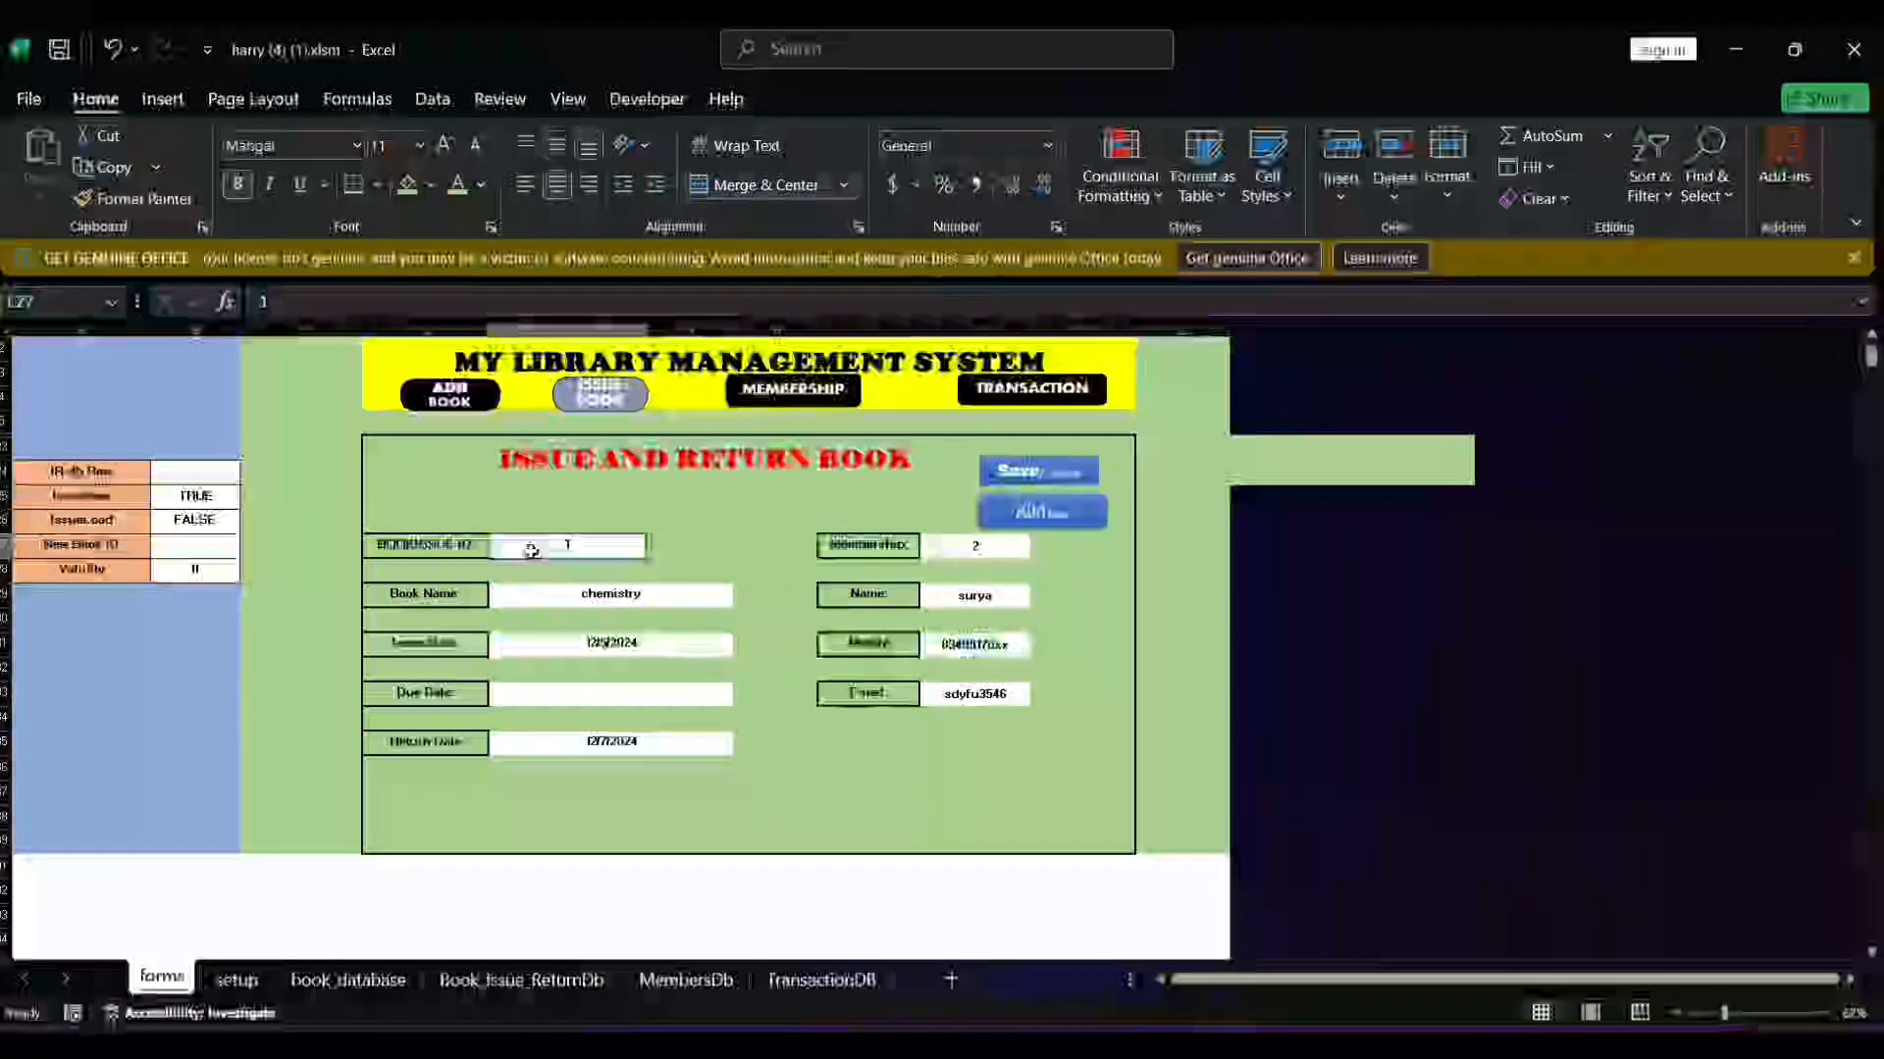
click(528, 551)
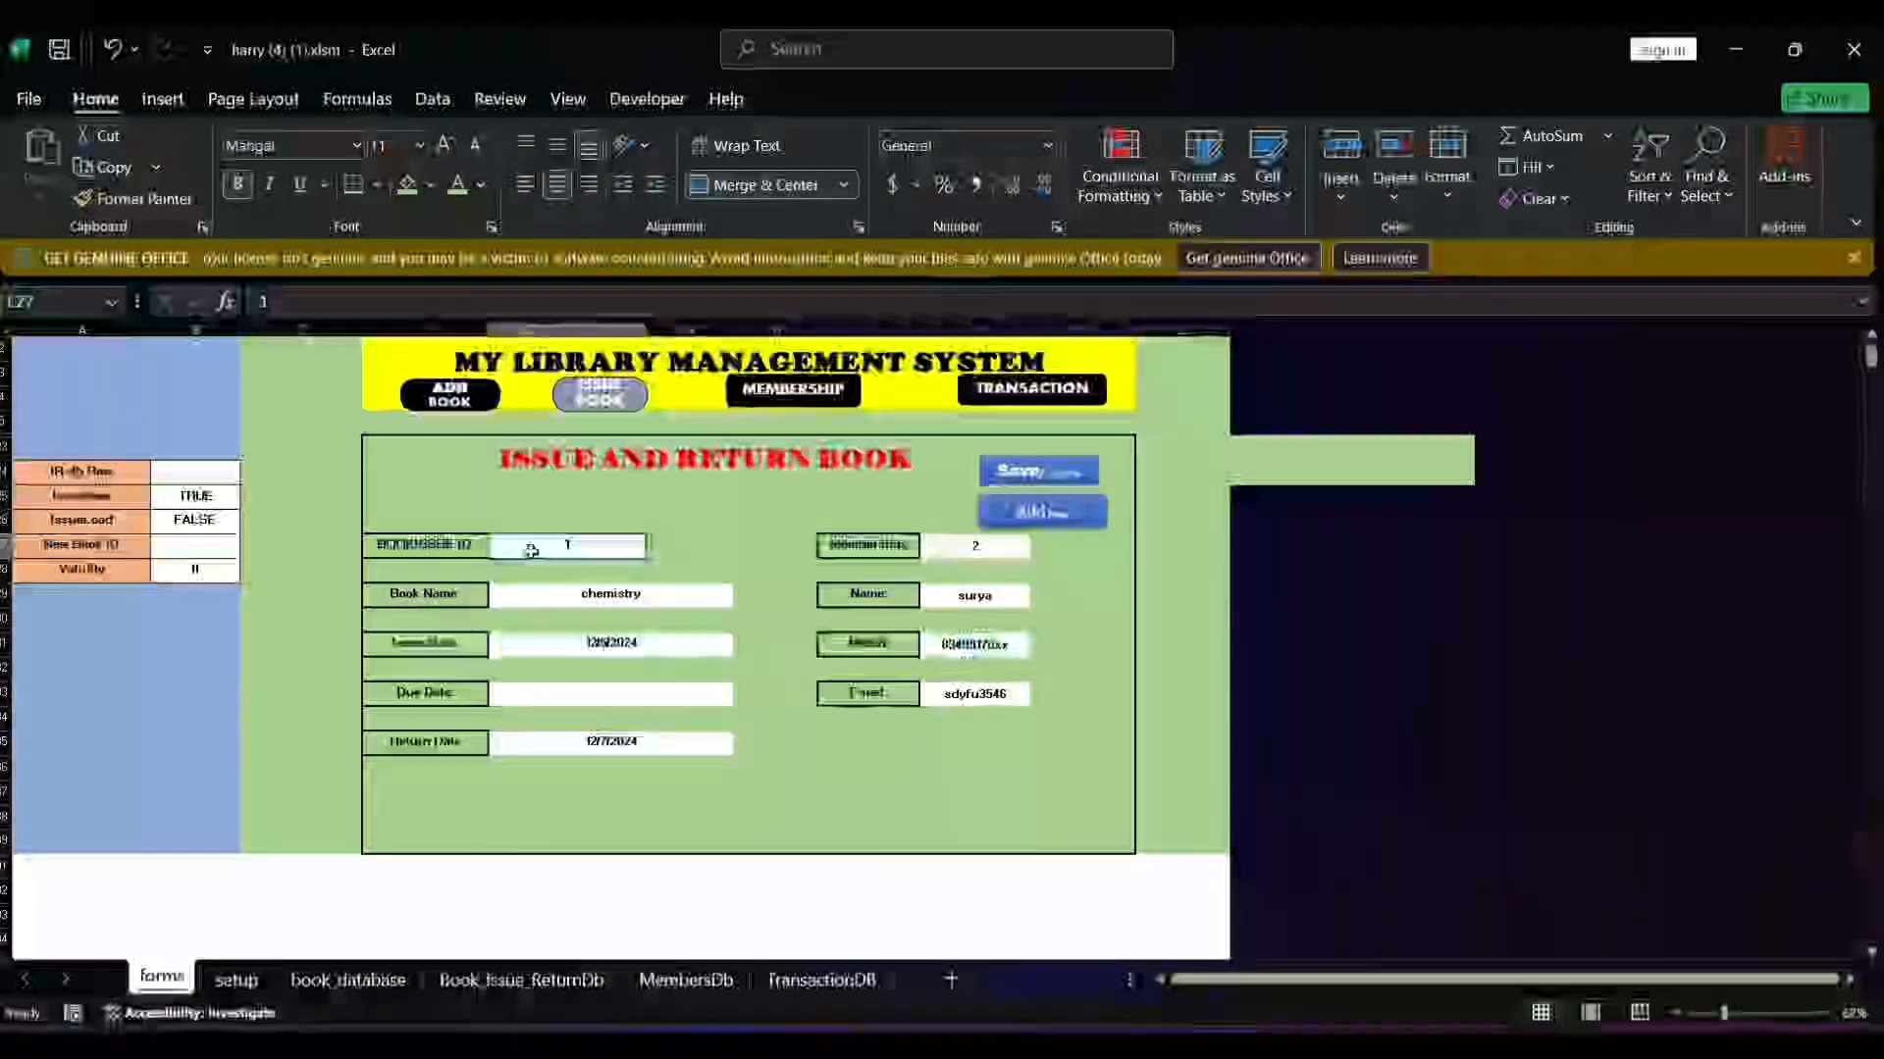
click(562, 591)
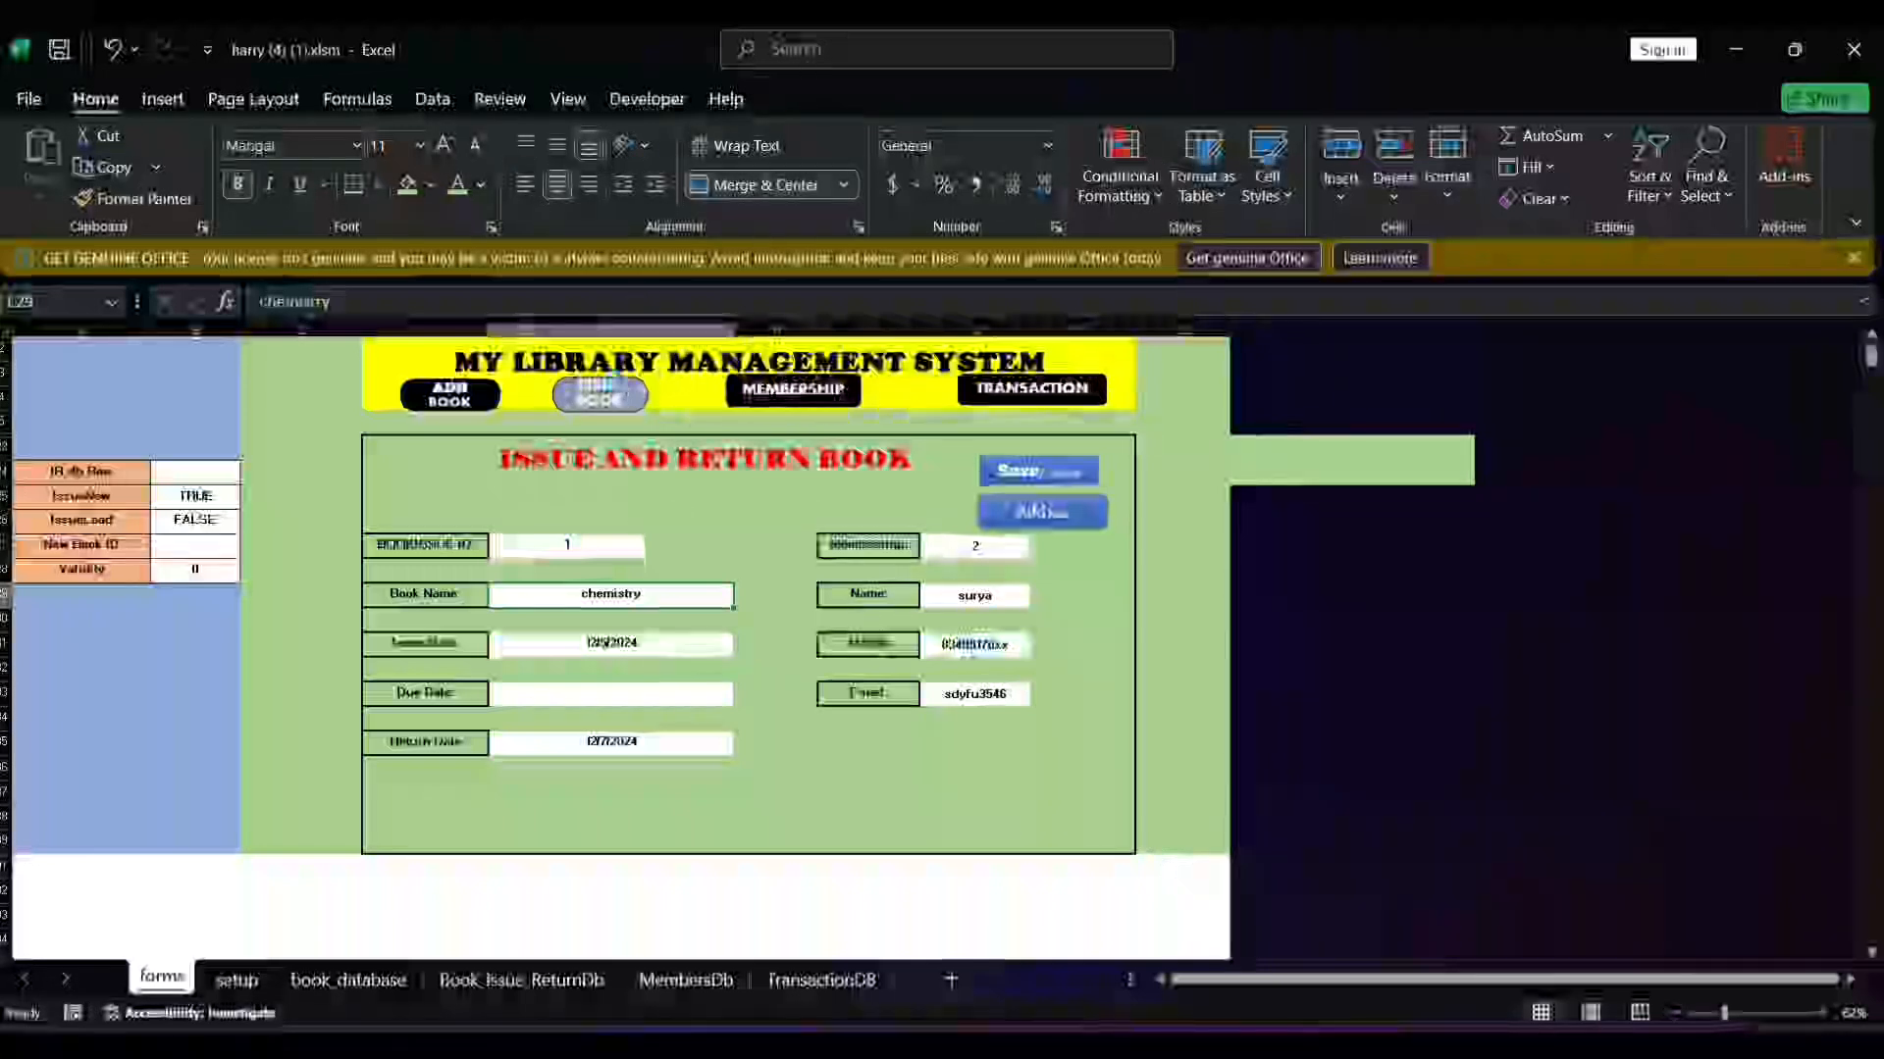
- Bring up the Library Membership form and select the empty number field above Member Name
click(616, 388)
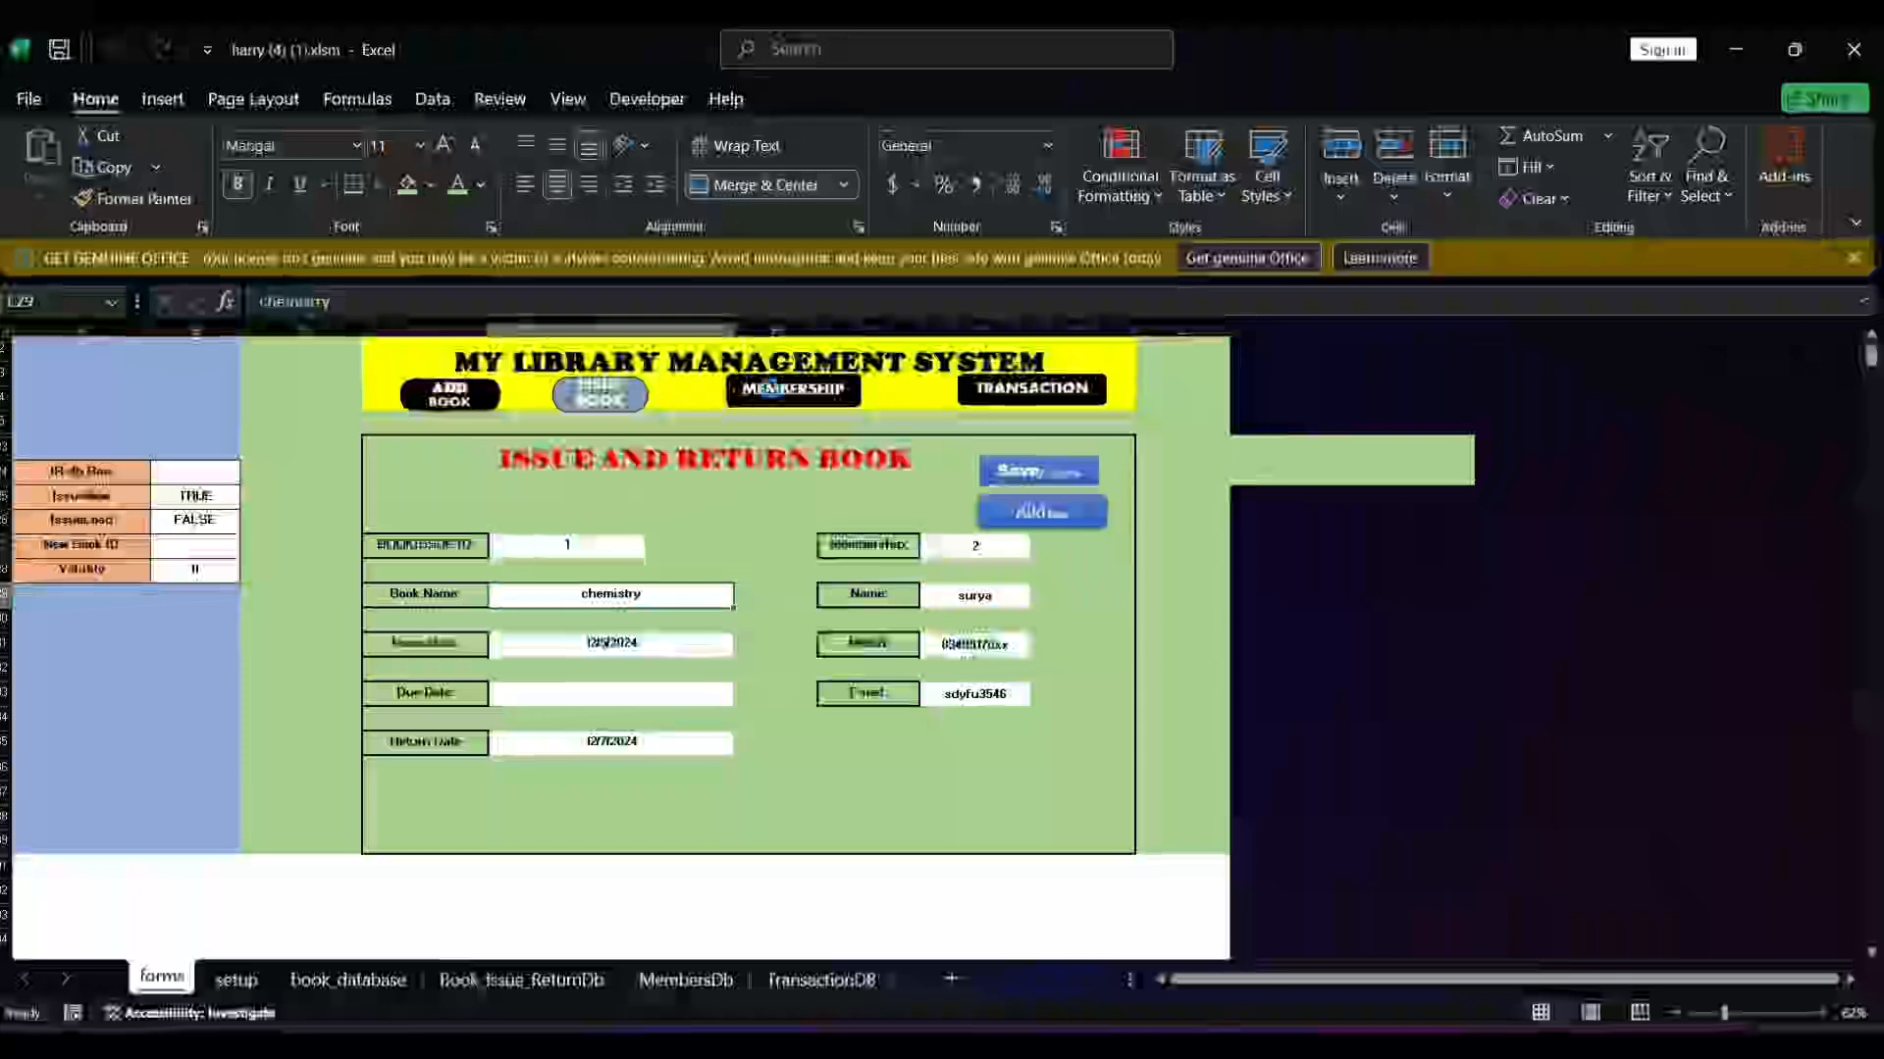
click(775, 393)
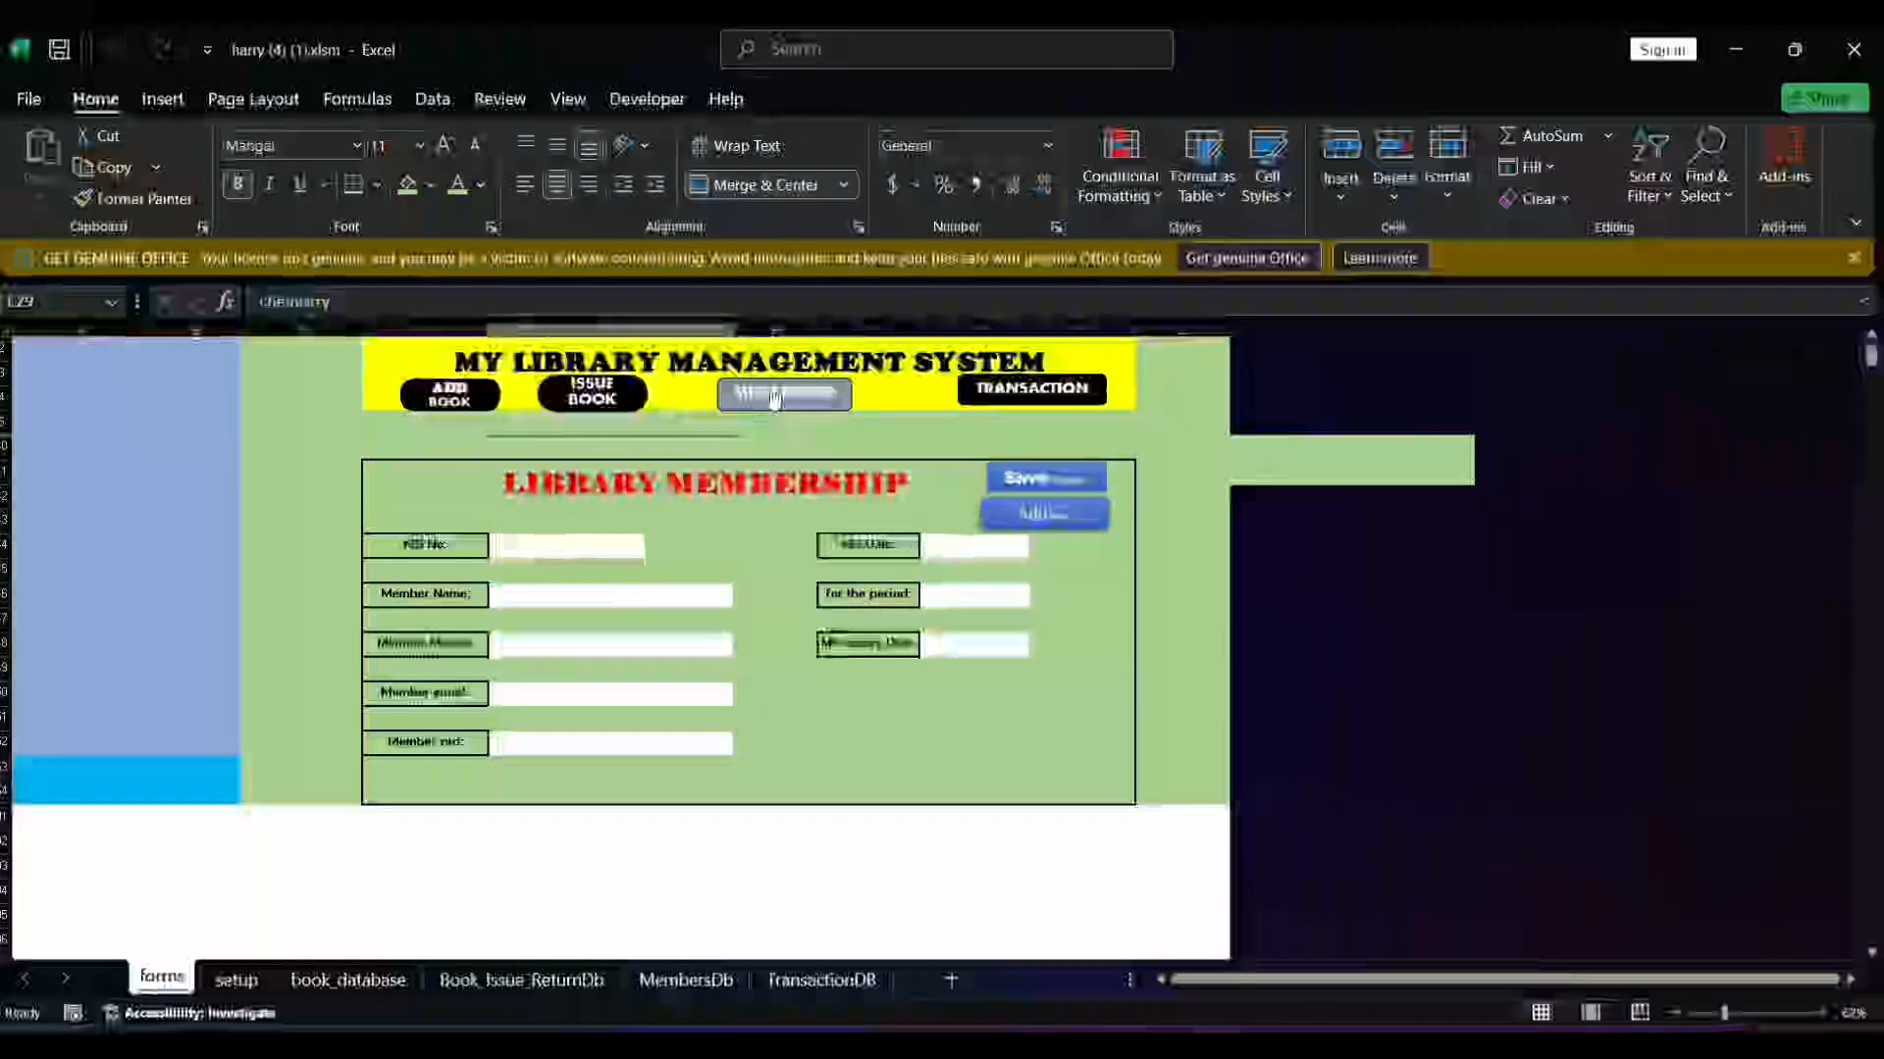
click(523, 551)
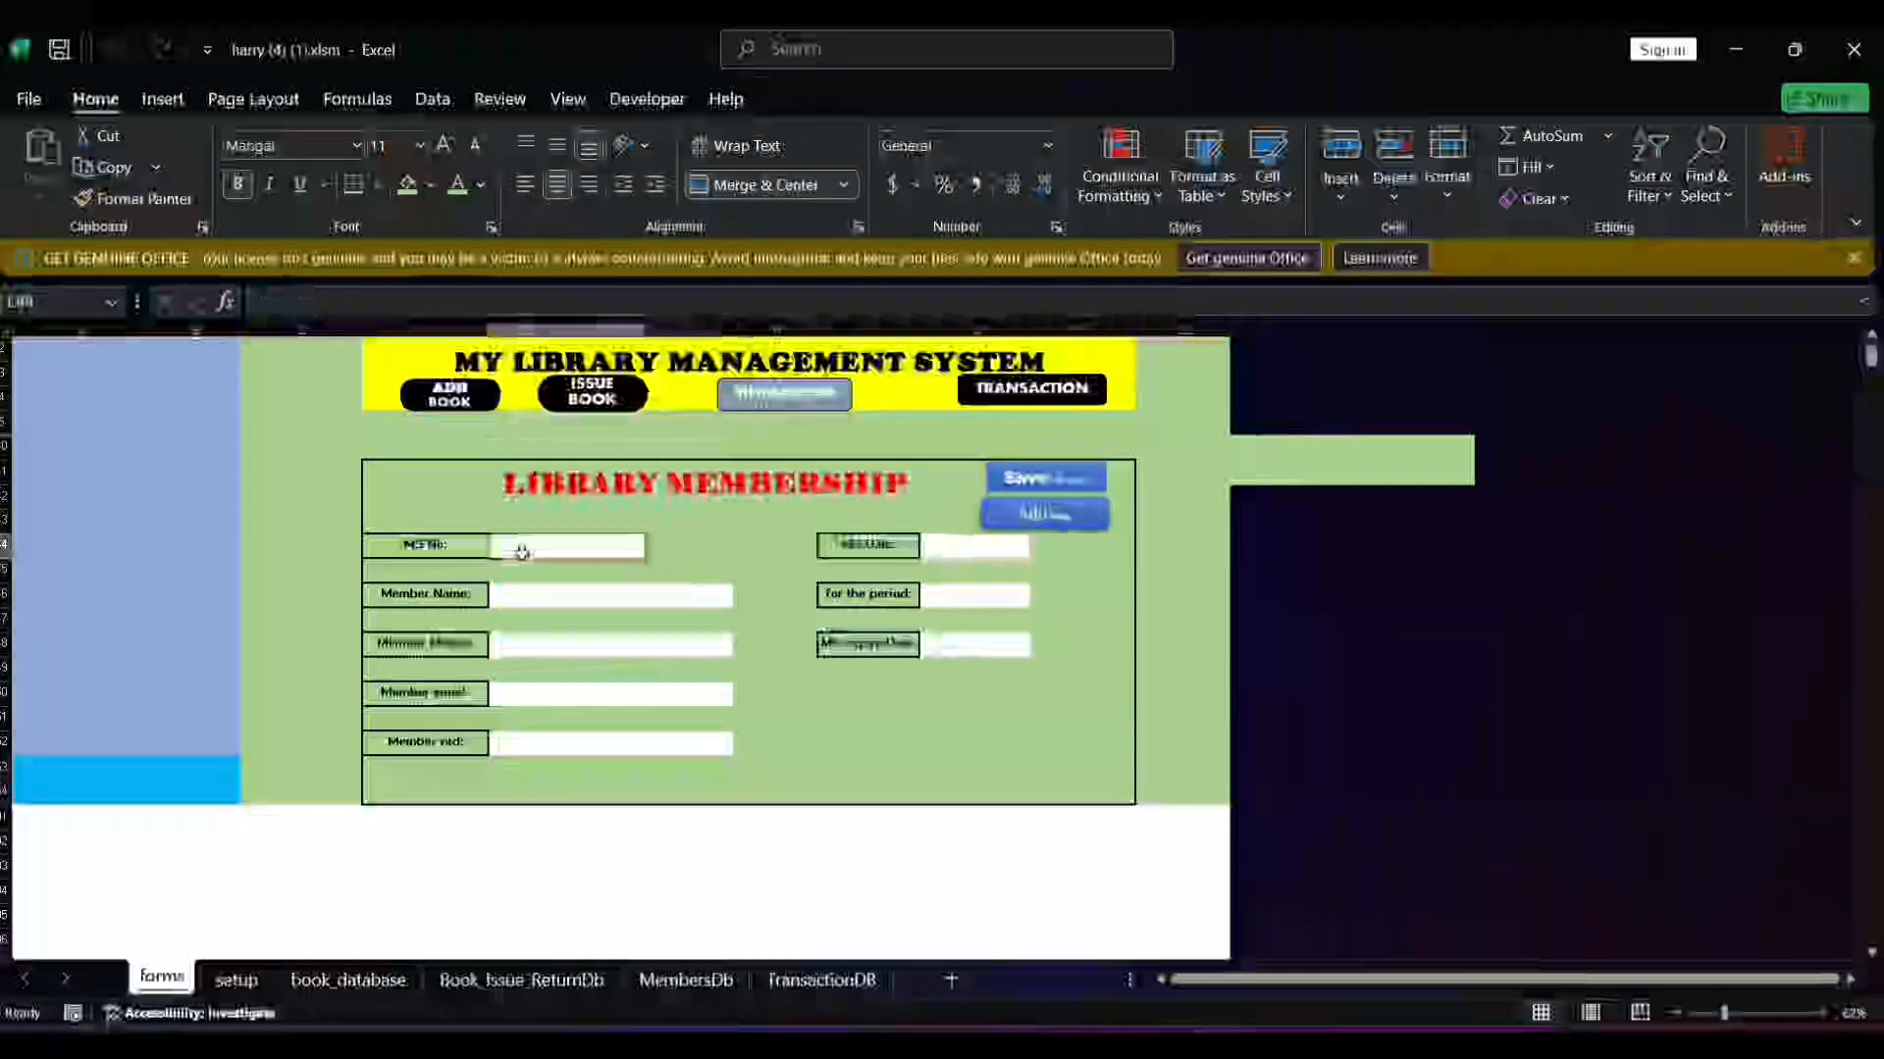